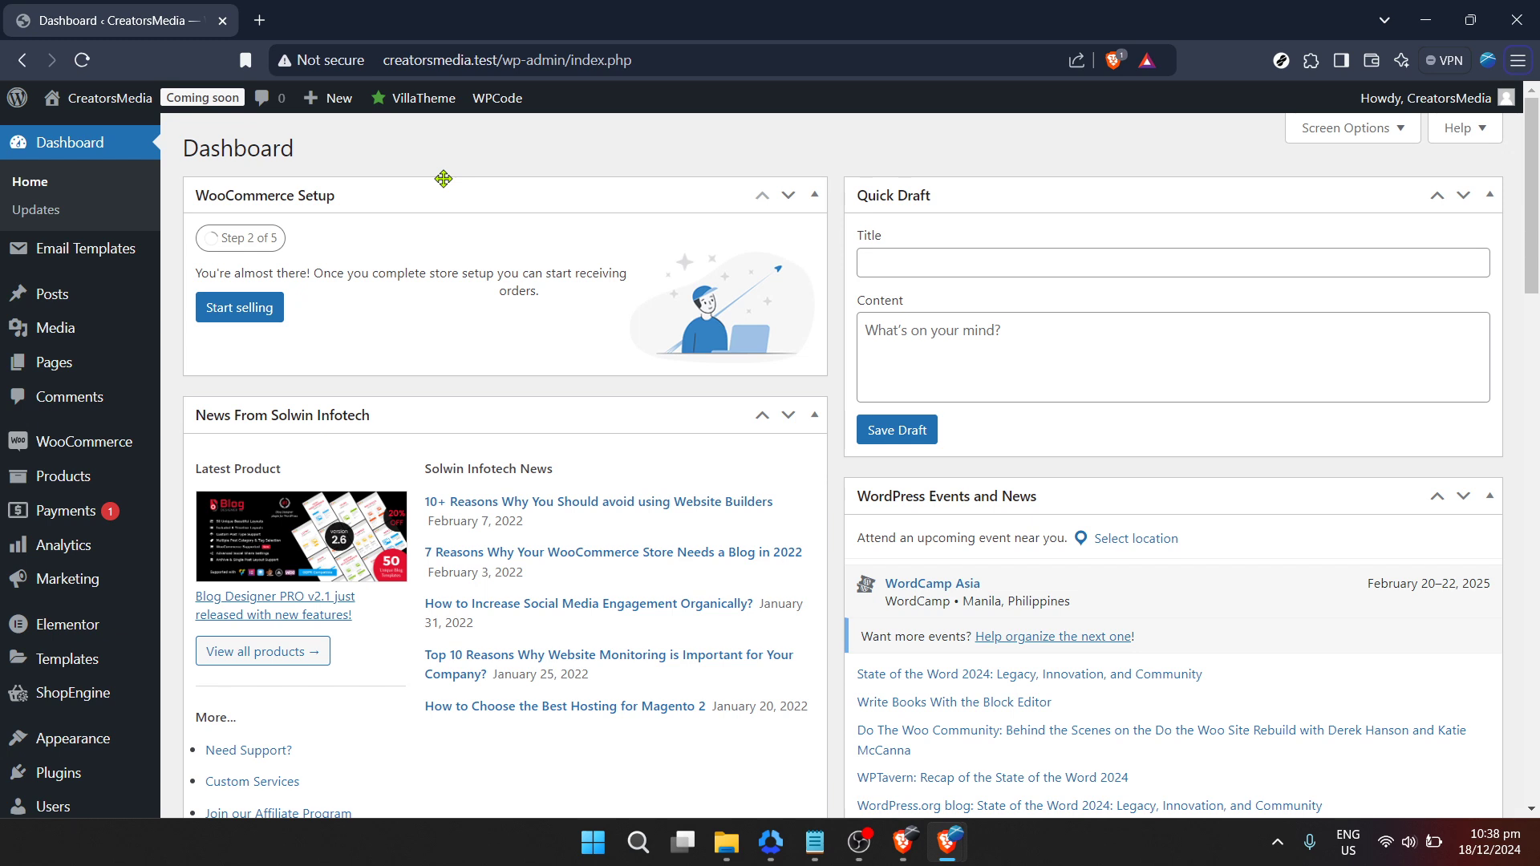
- Open the theme's site editor from the WordPress dashboard
scroll(94, 508, down, 4)
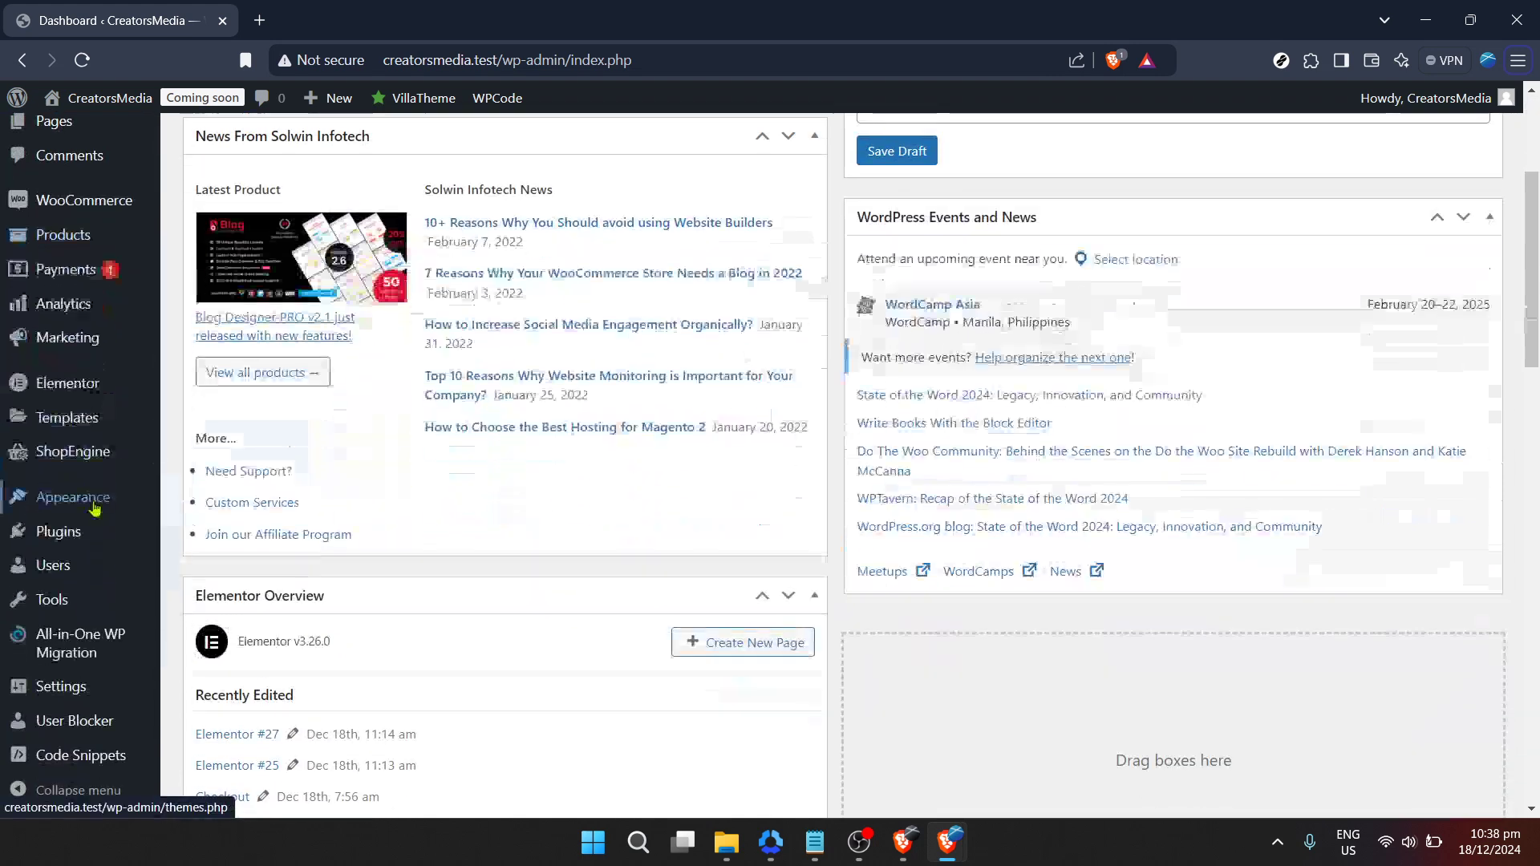
mouse_move(100, 757)
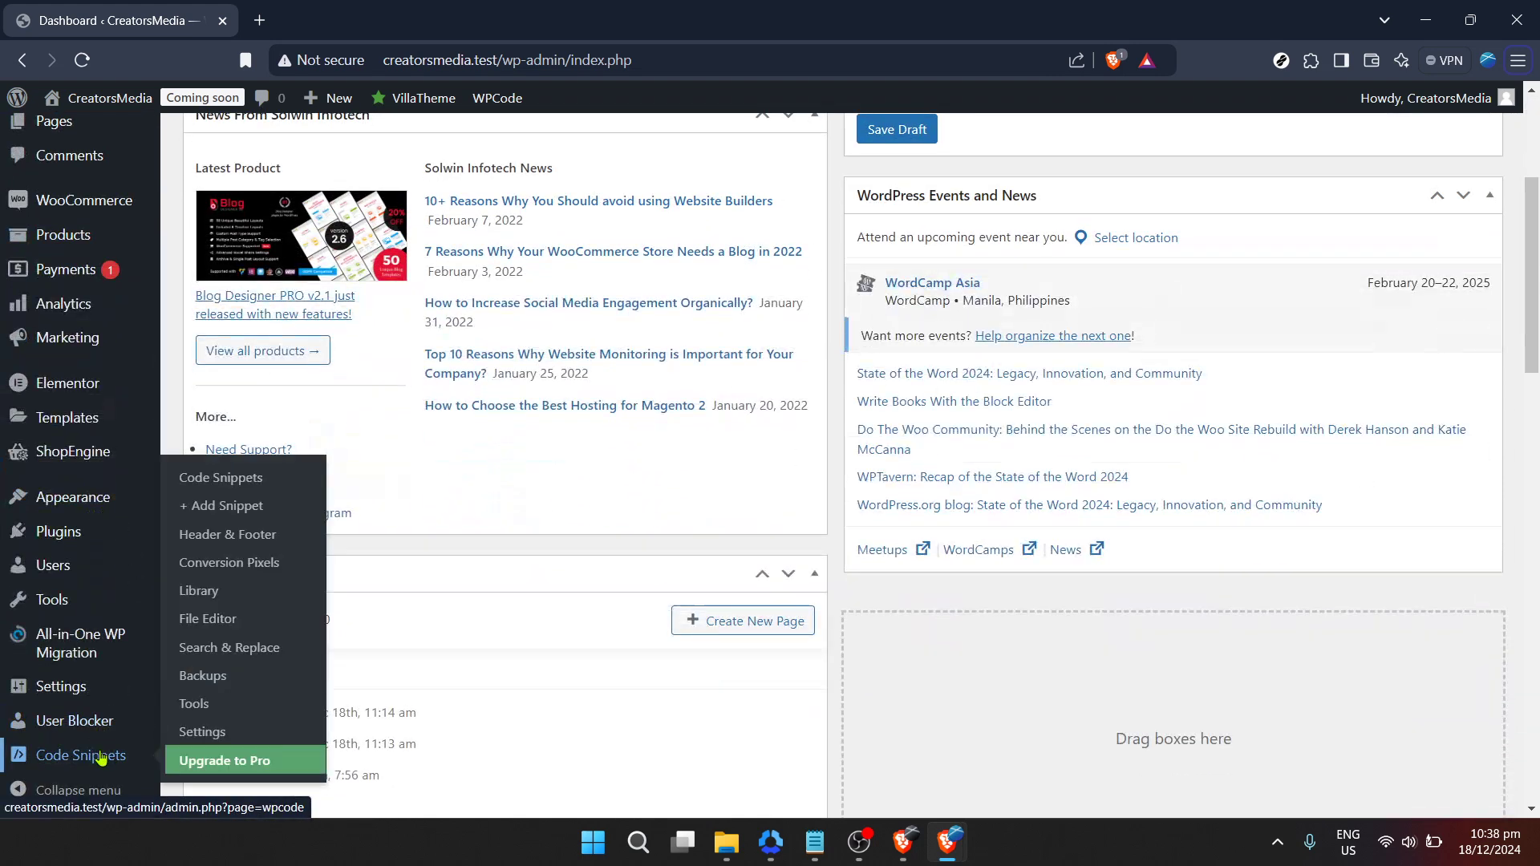
scroll(100, 758, down, 2)
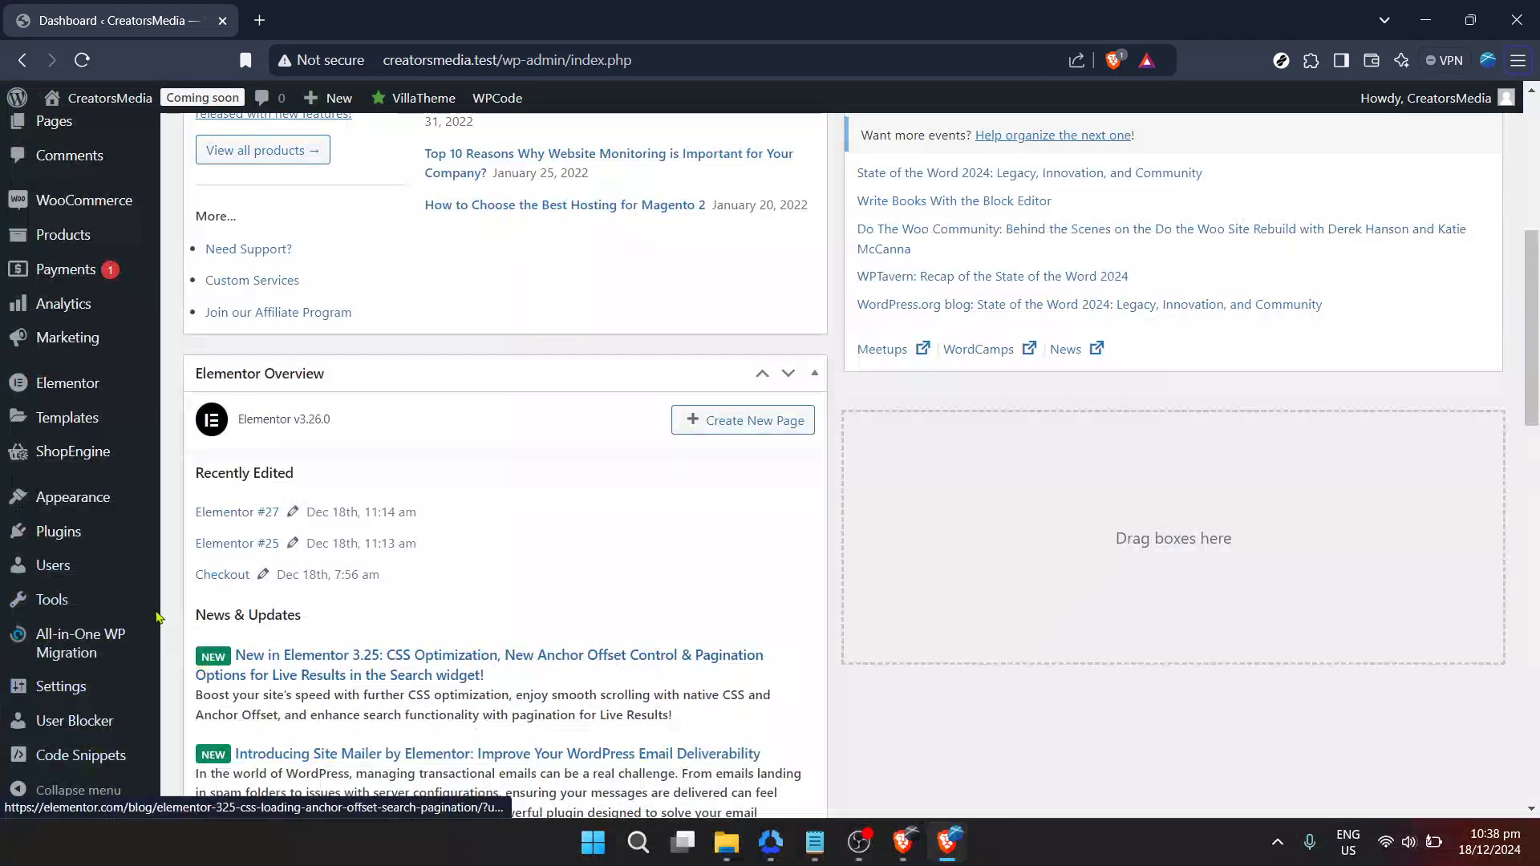
mouse_move(103, 502)
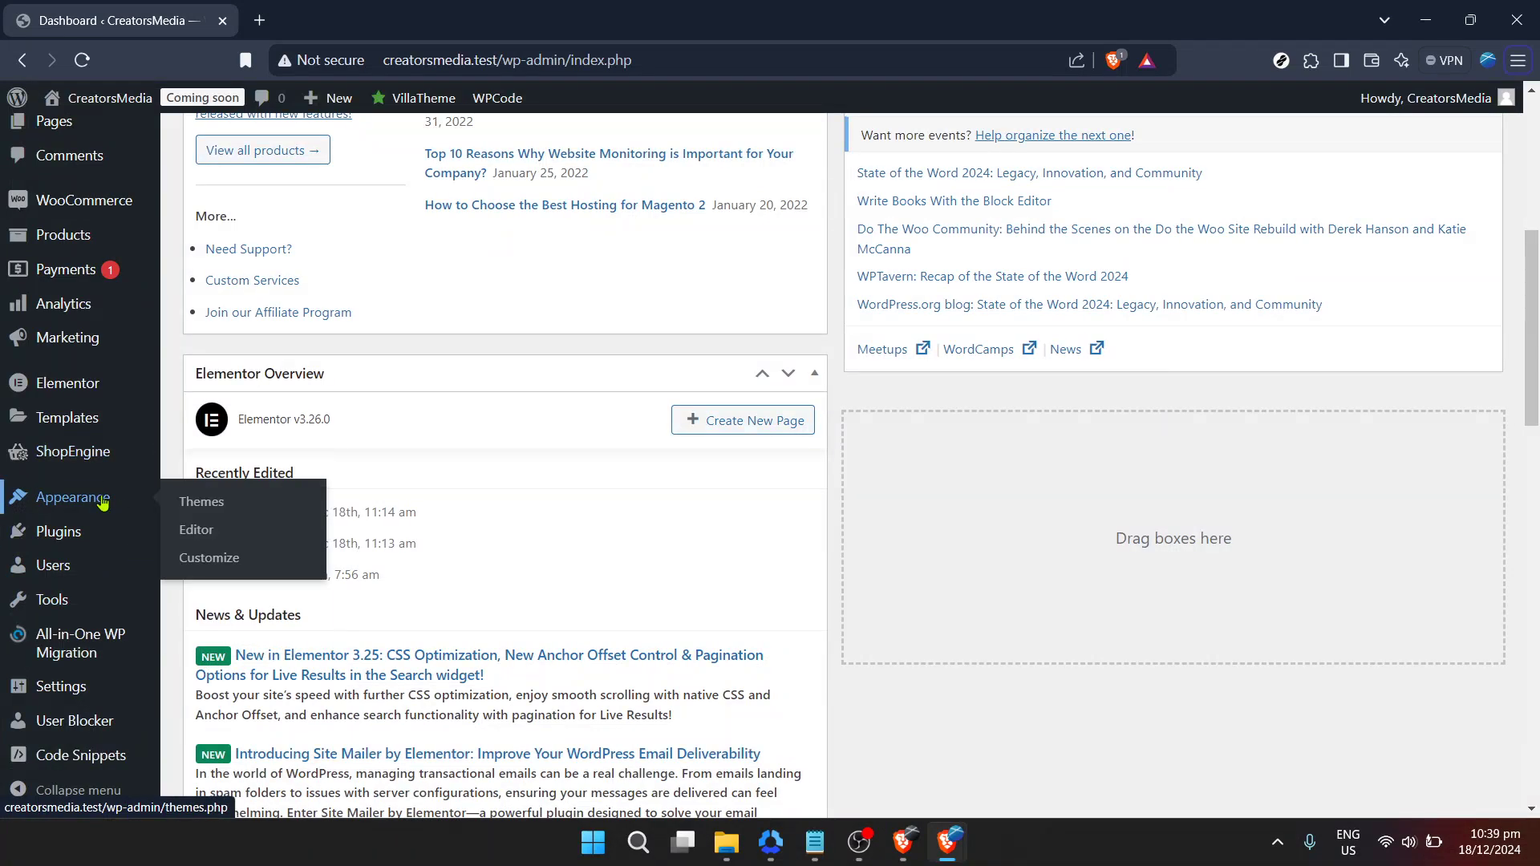
click(197, 530)
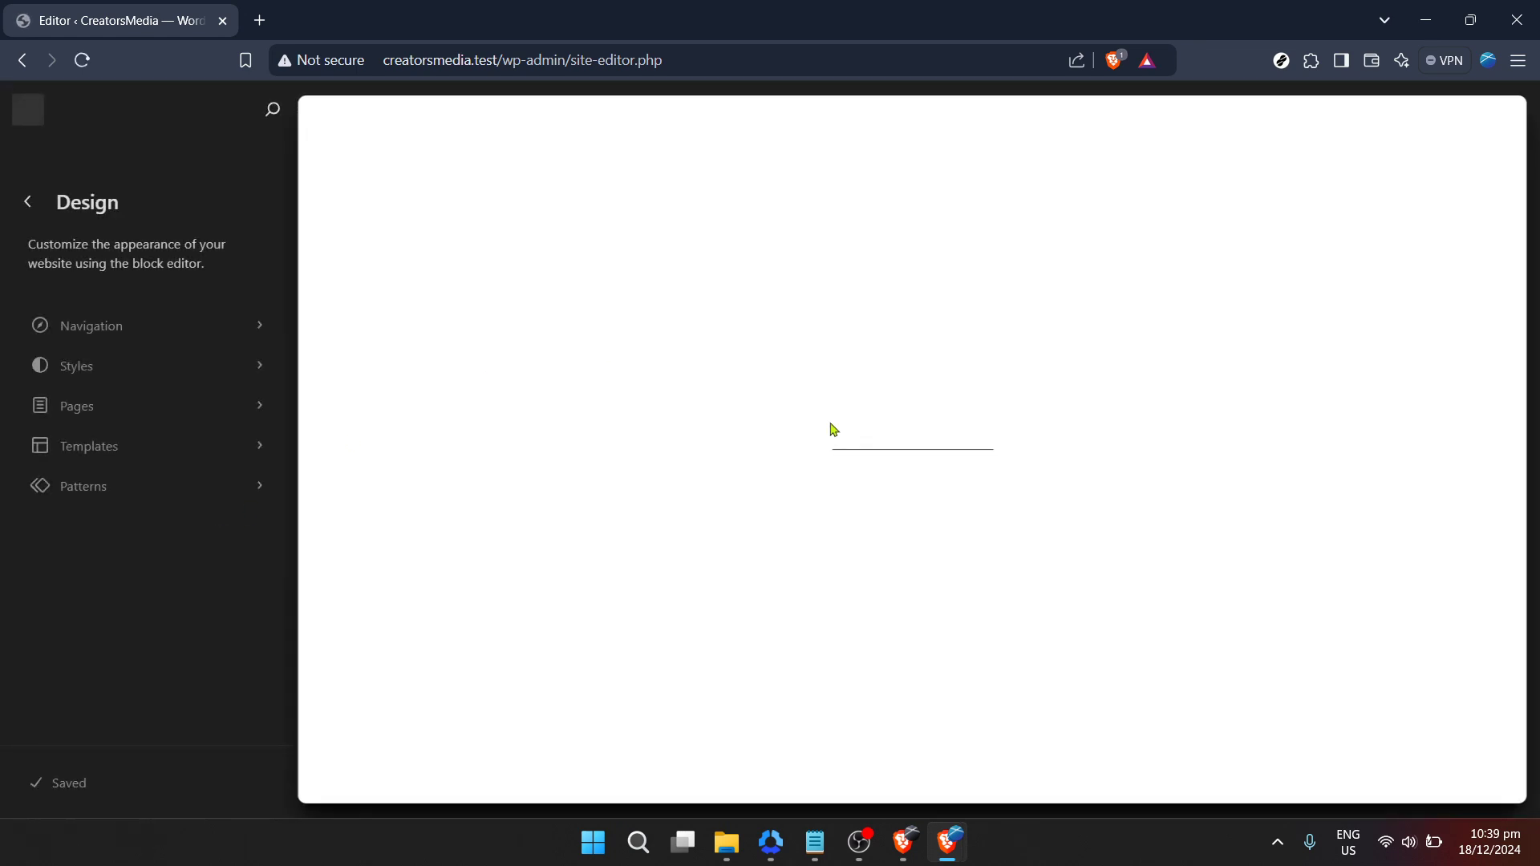
- Open the site's Navigation menu and make its page list editable, starting from the Cart entry
click(190, 340)
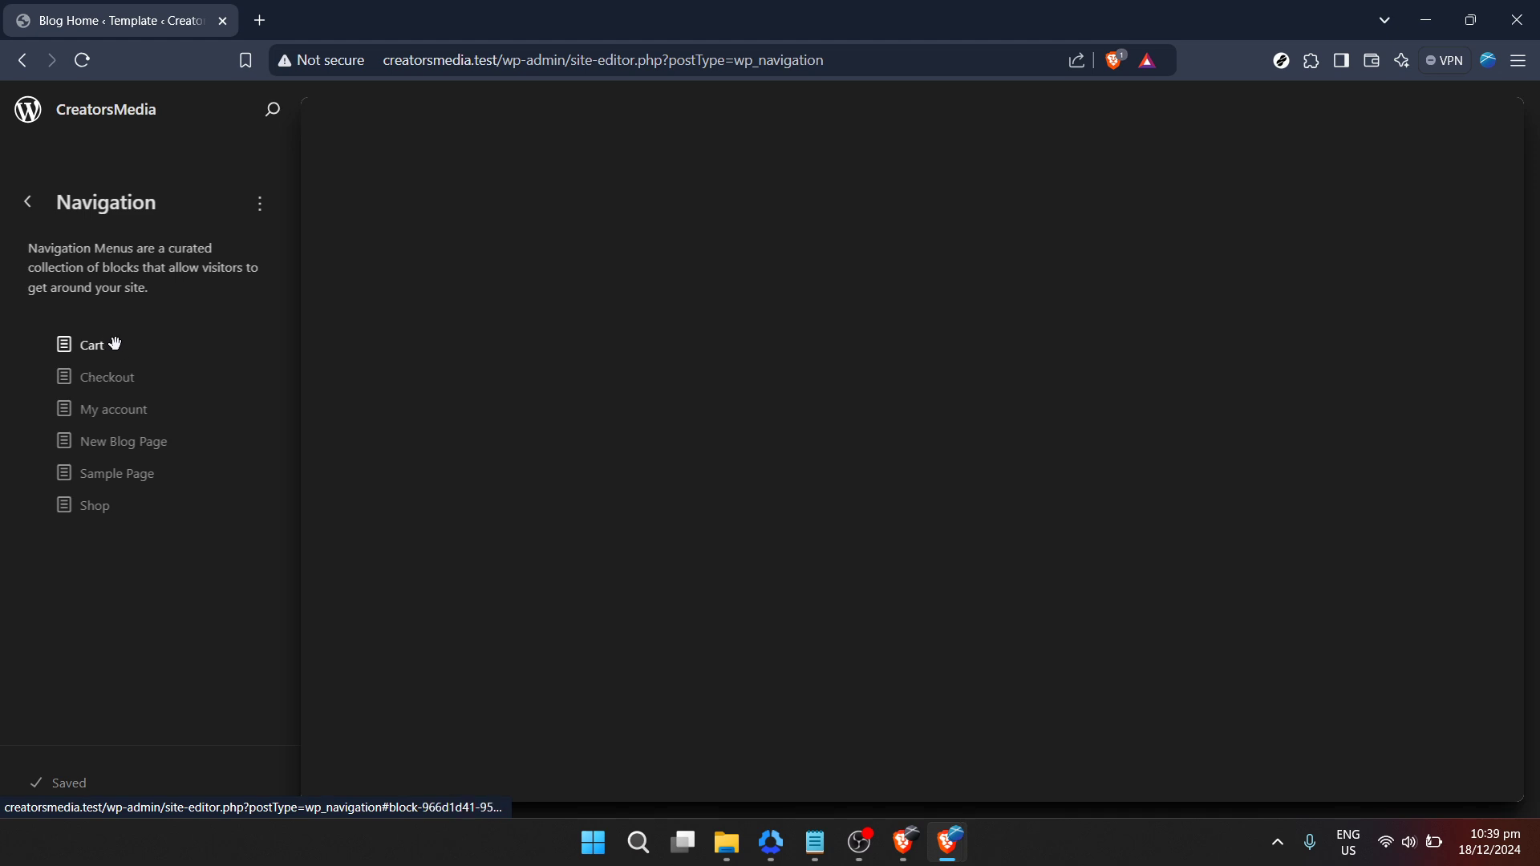
click(112, 347)
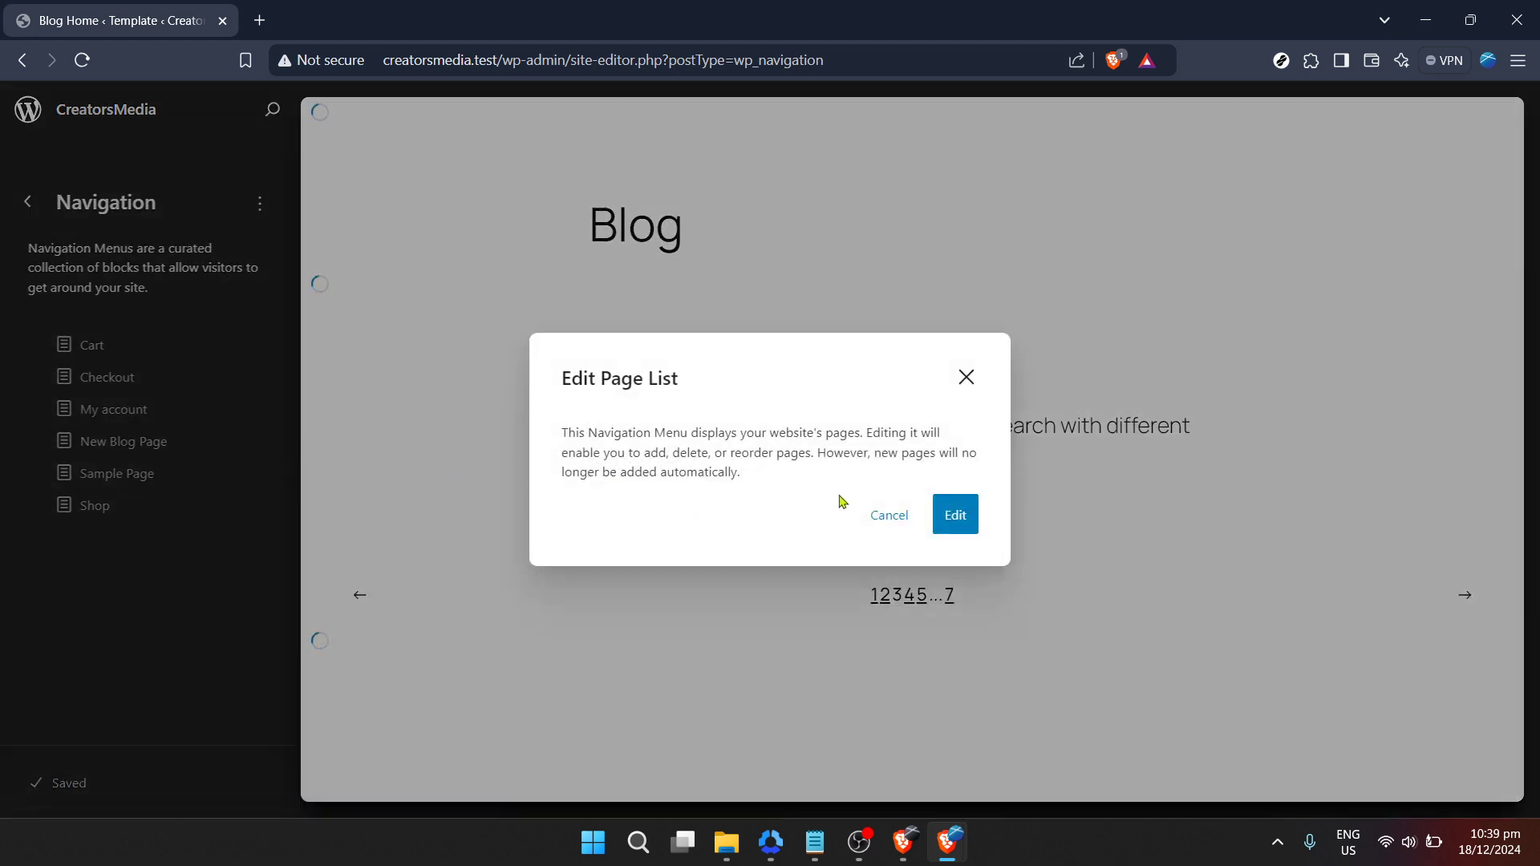
click(954, 515)
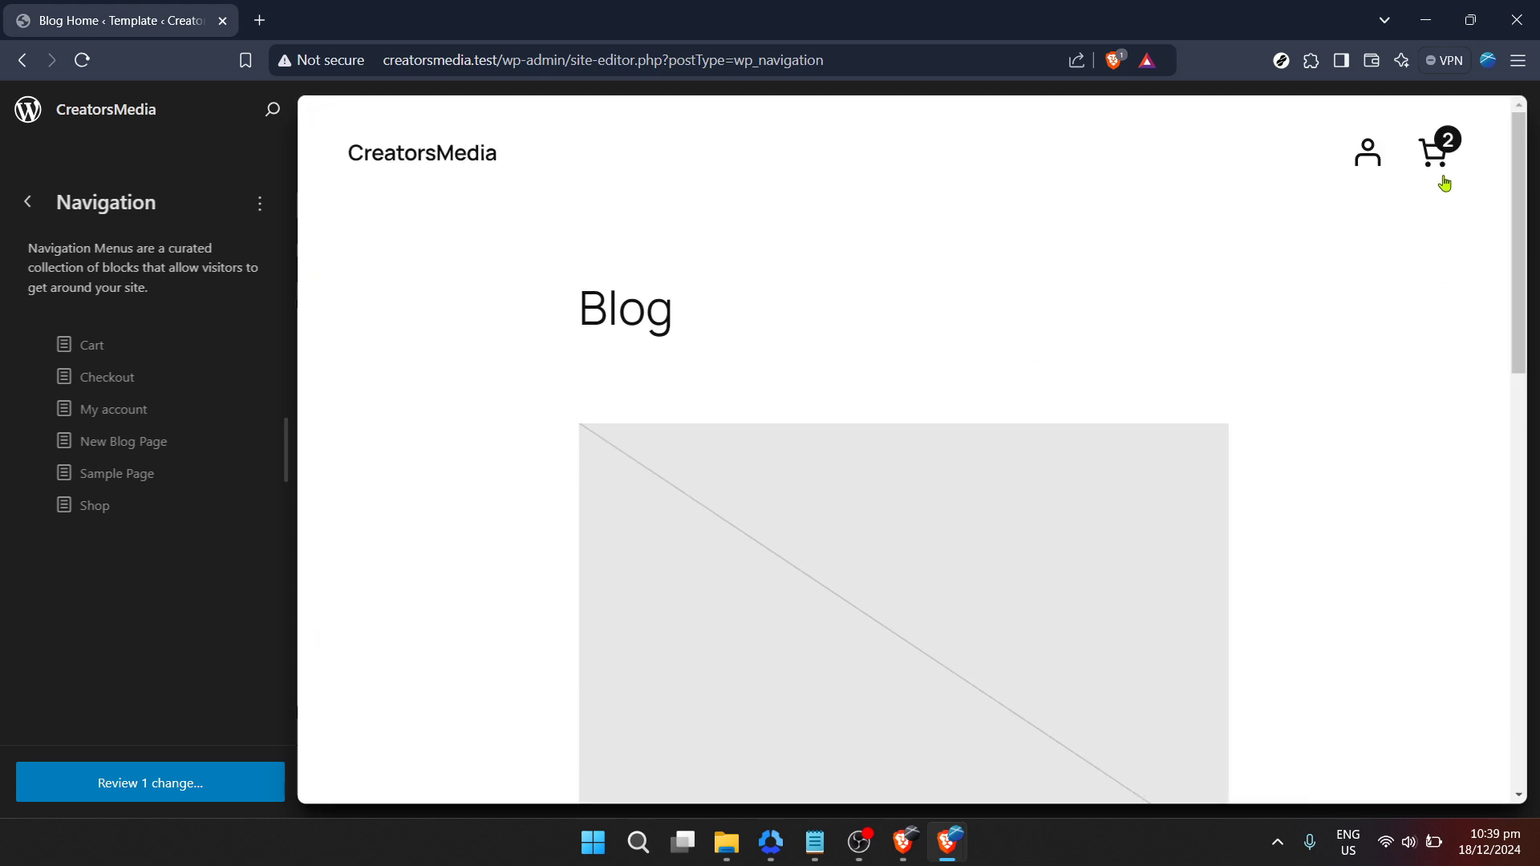
- Open the Blog Home template for editing and insert a Buttons block from the Design blocks
click(1434, 158)
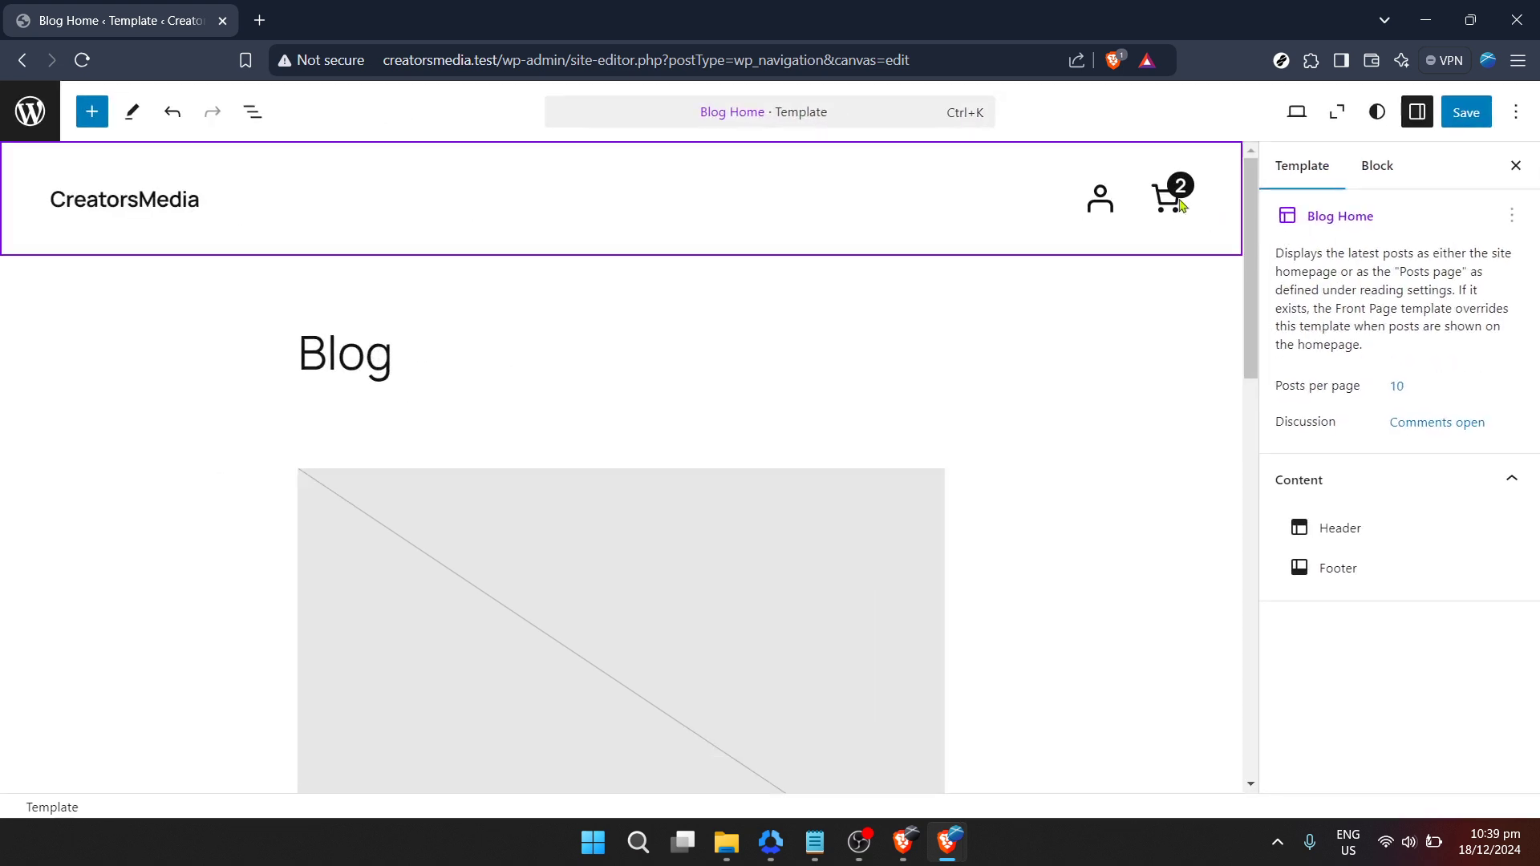
click(102, 118)
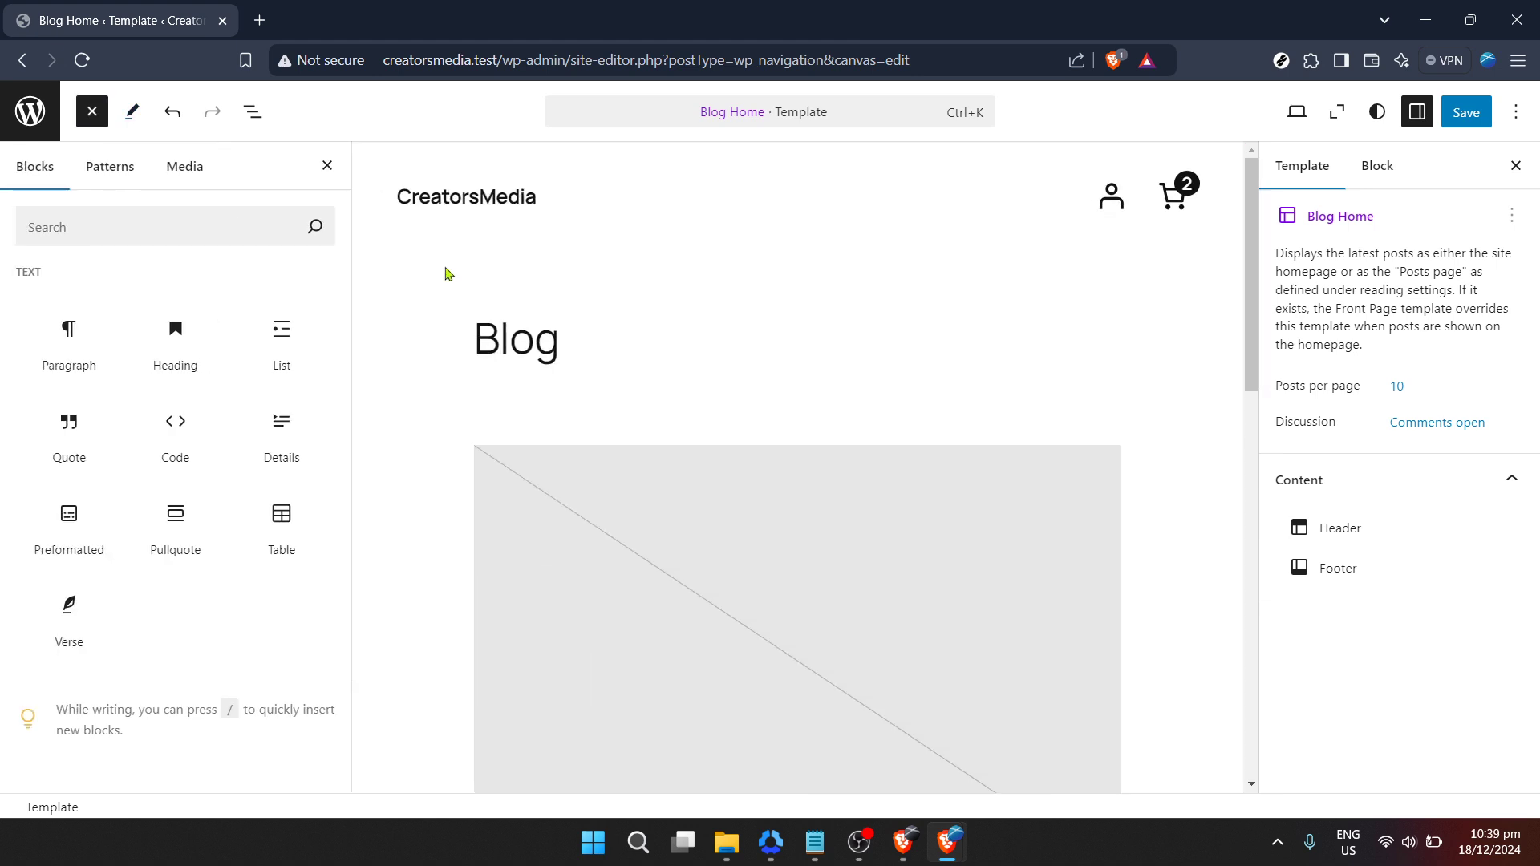
scroll(165, 458, down, 4)
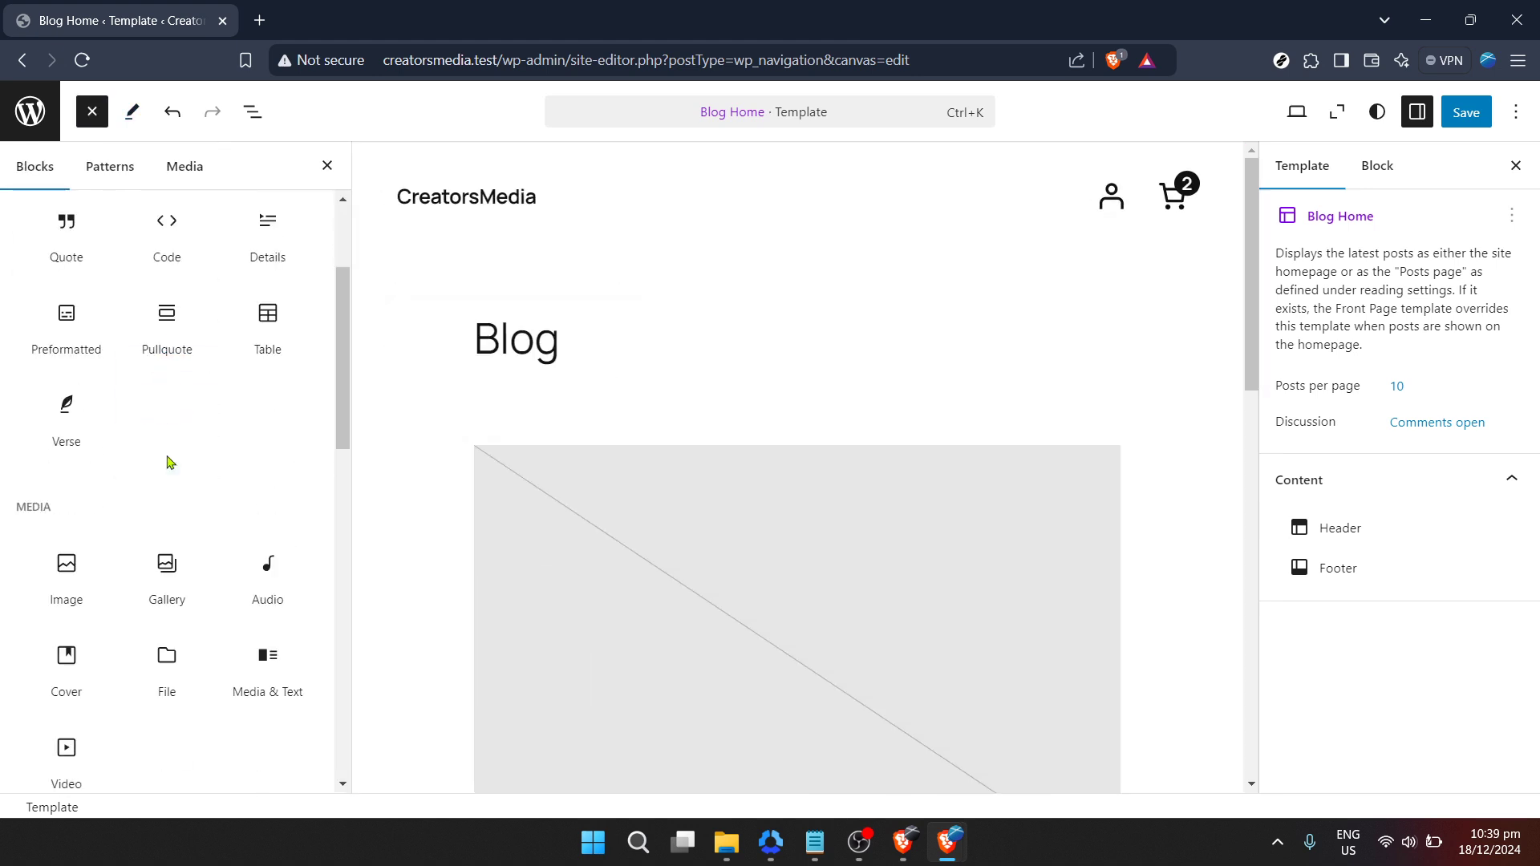
scroll(117, 540, down, 2)
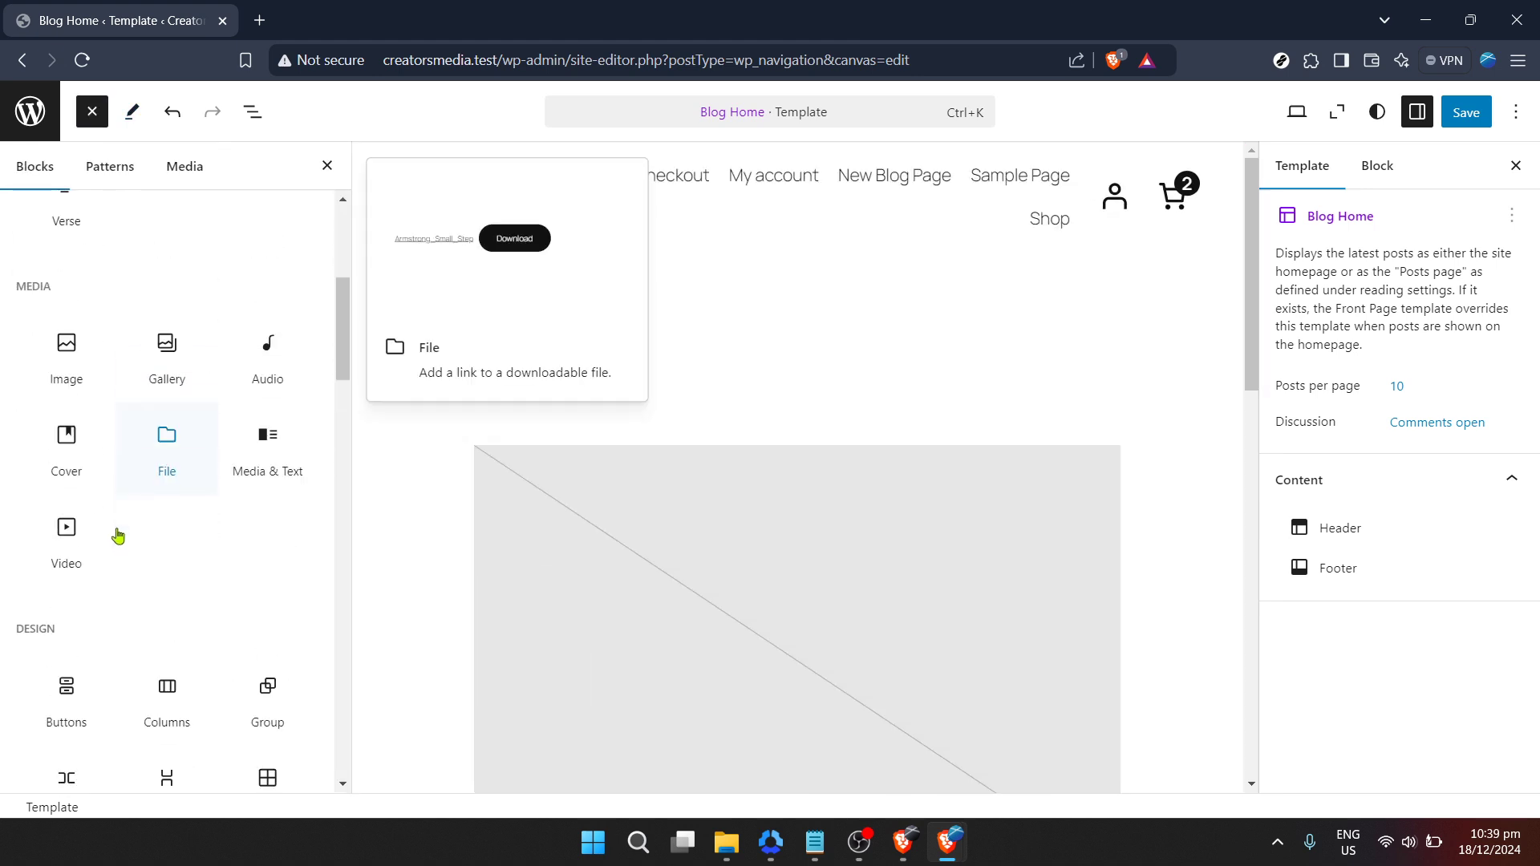
scroll(117, 538, down, 2)
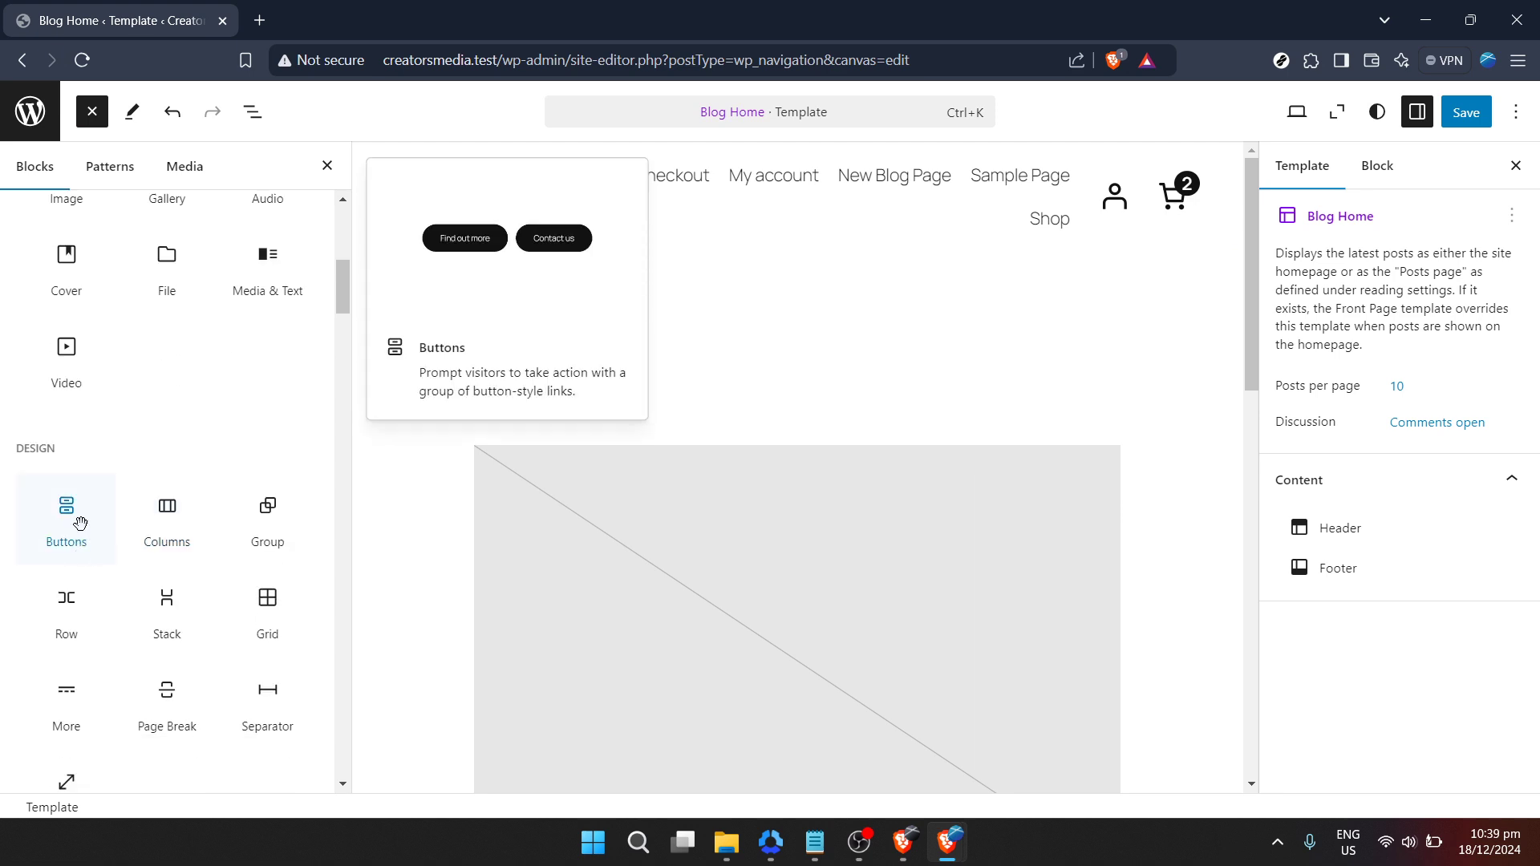
click(79, 522)
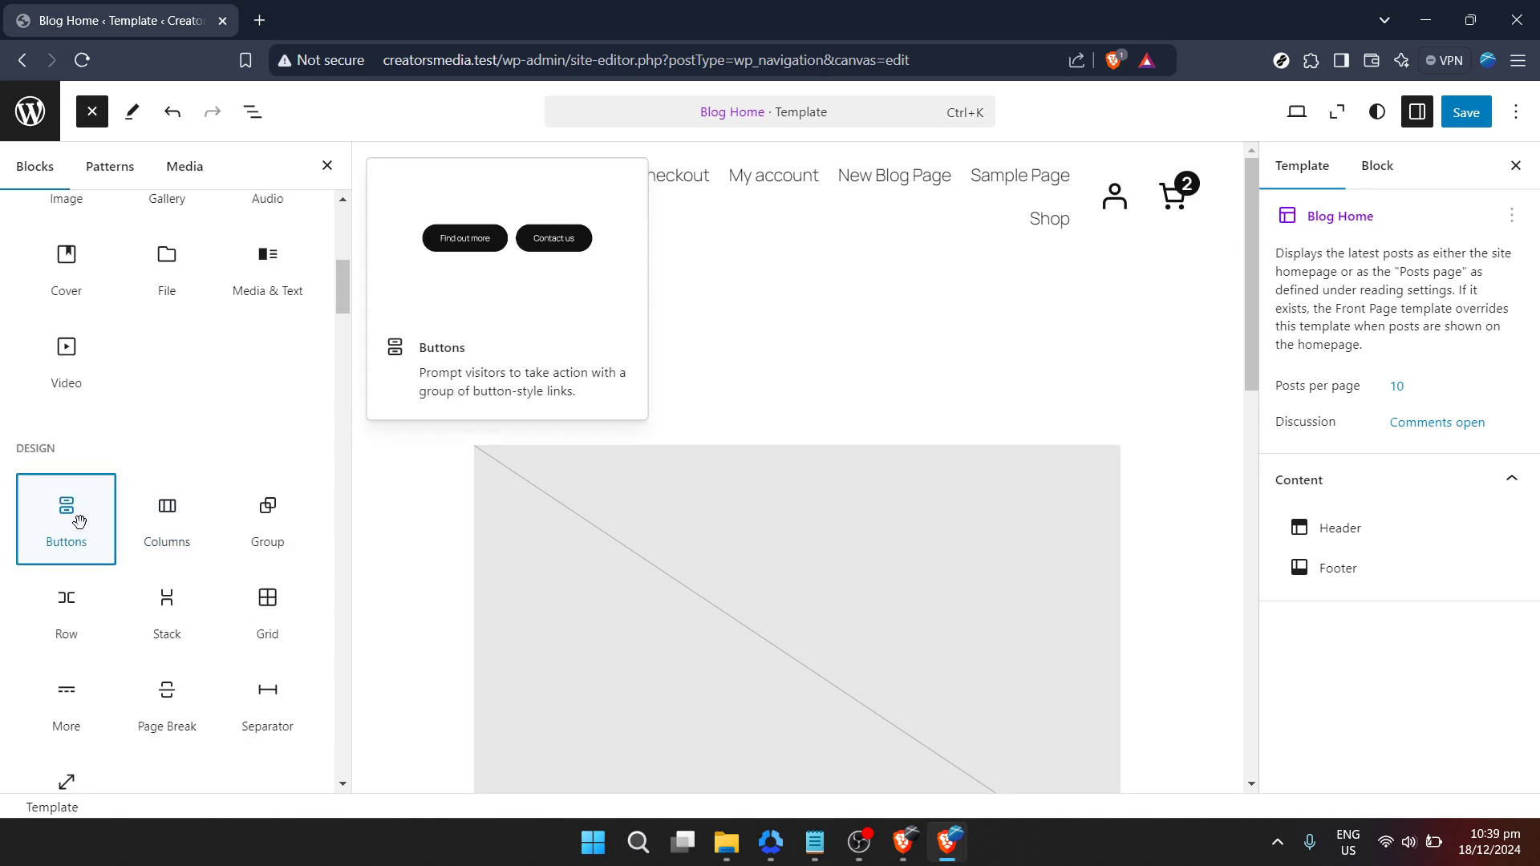
click(79, 522)
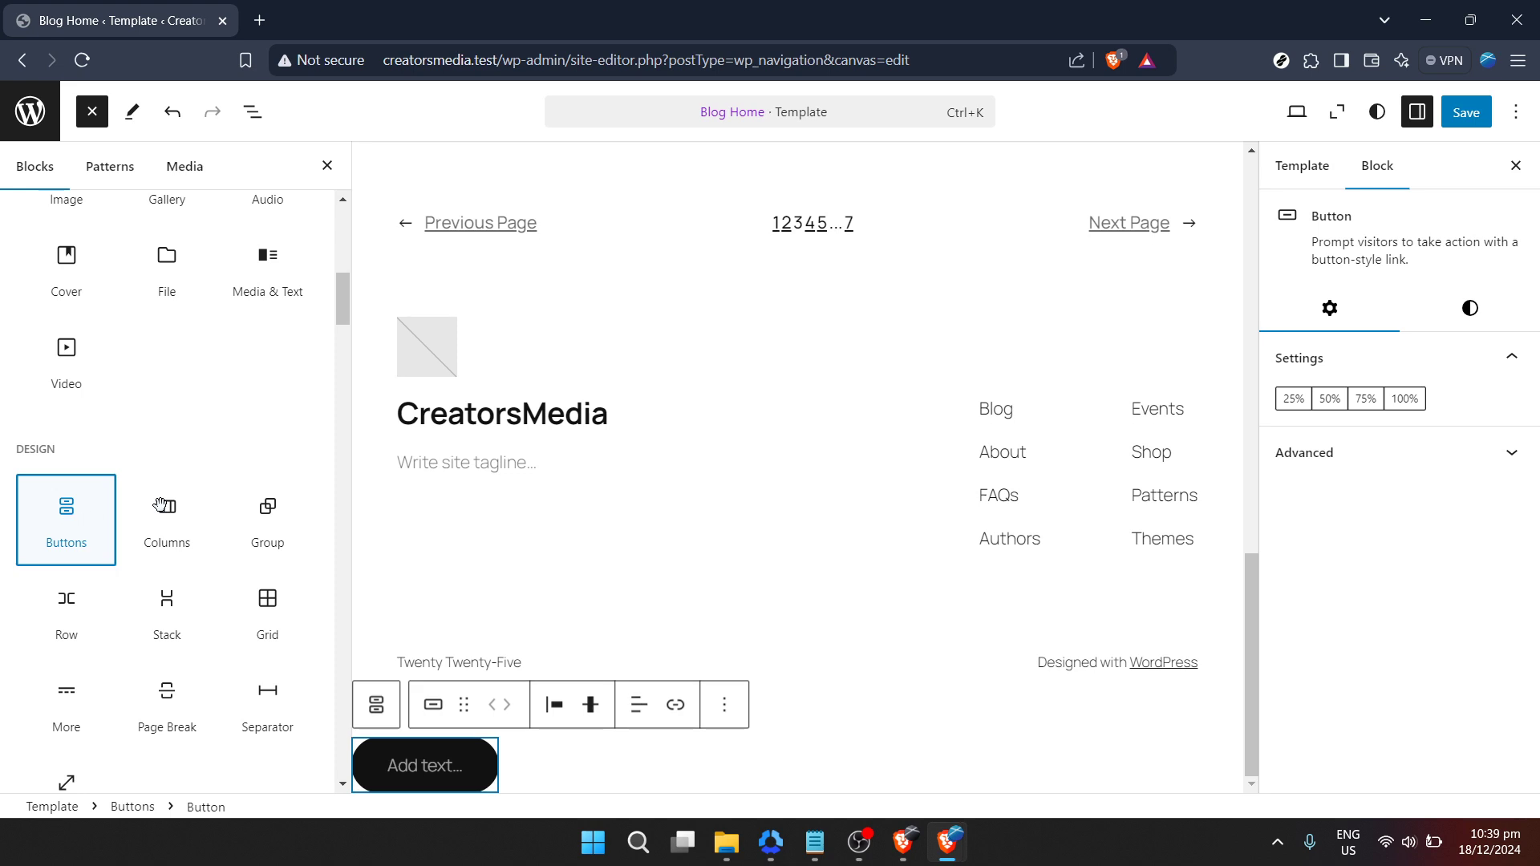
- Move the new empty button from the end of the template to directly below the Blog heading
click(457, 459)
drag(457, 460, 572, 360)
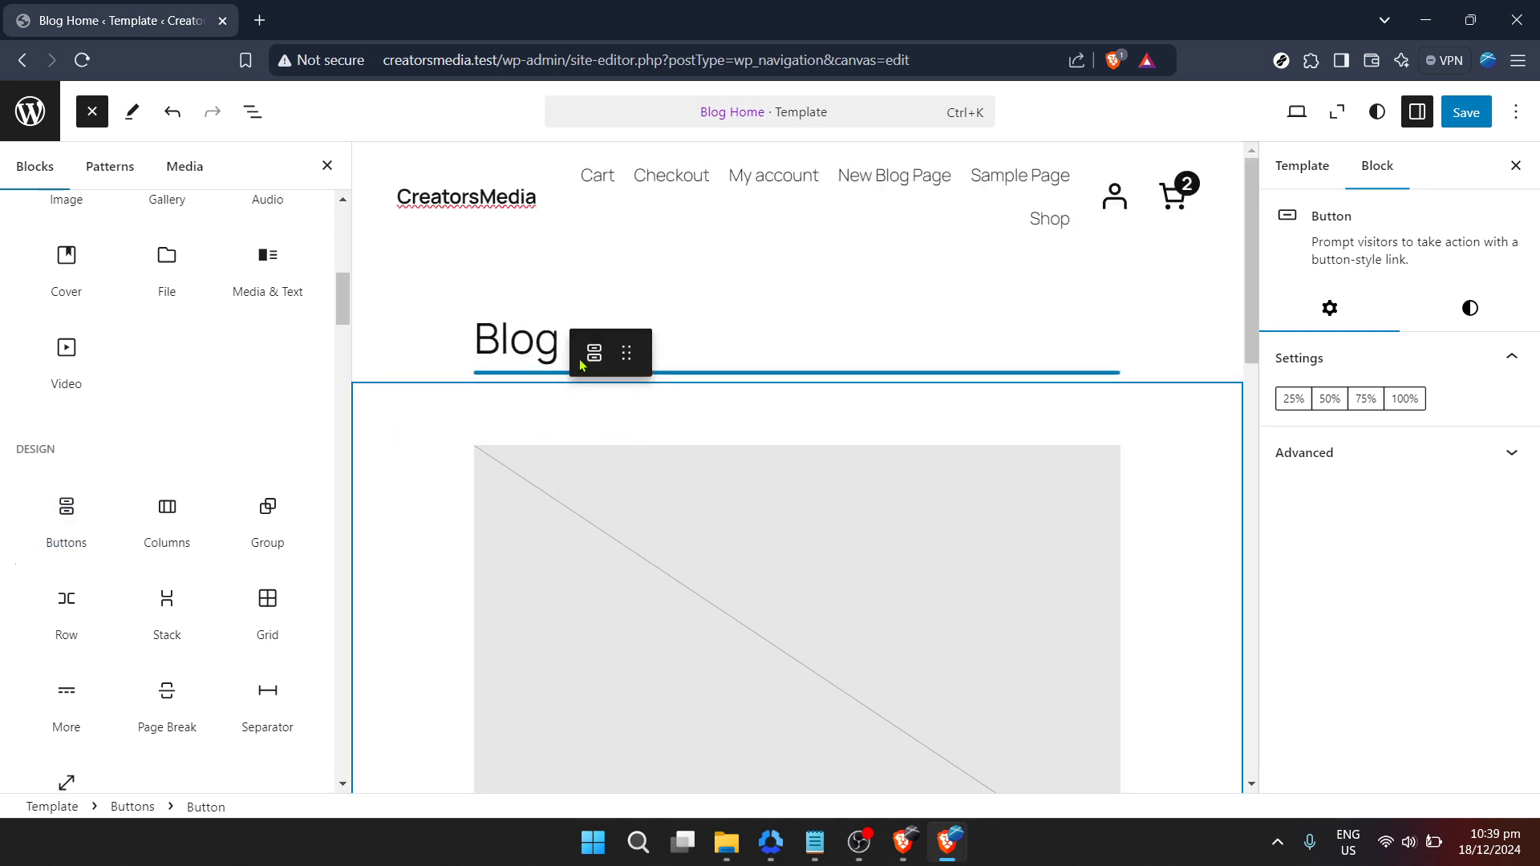
drag(645, 398, 639, 388)
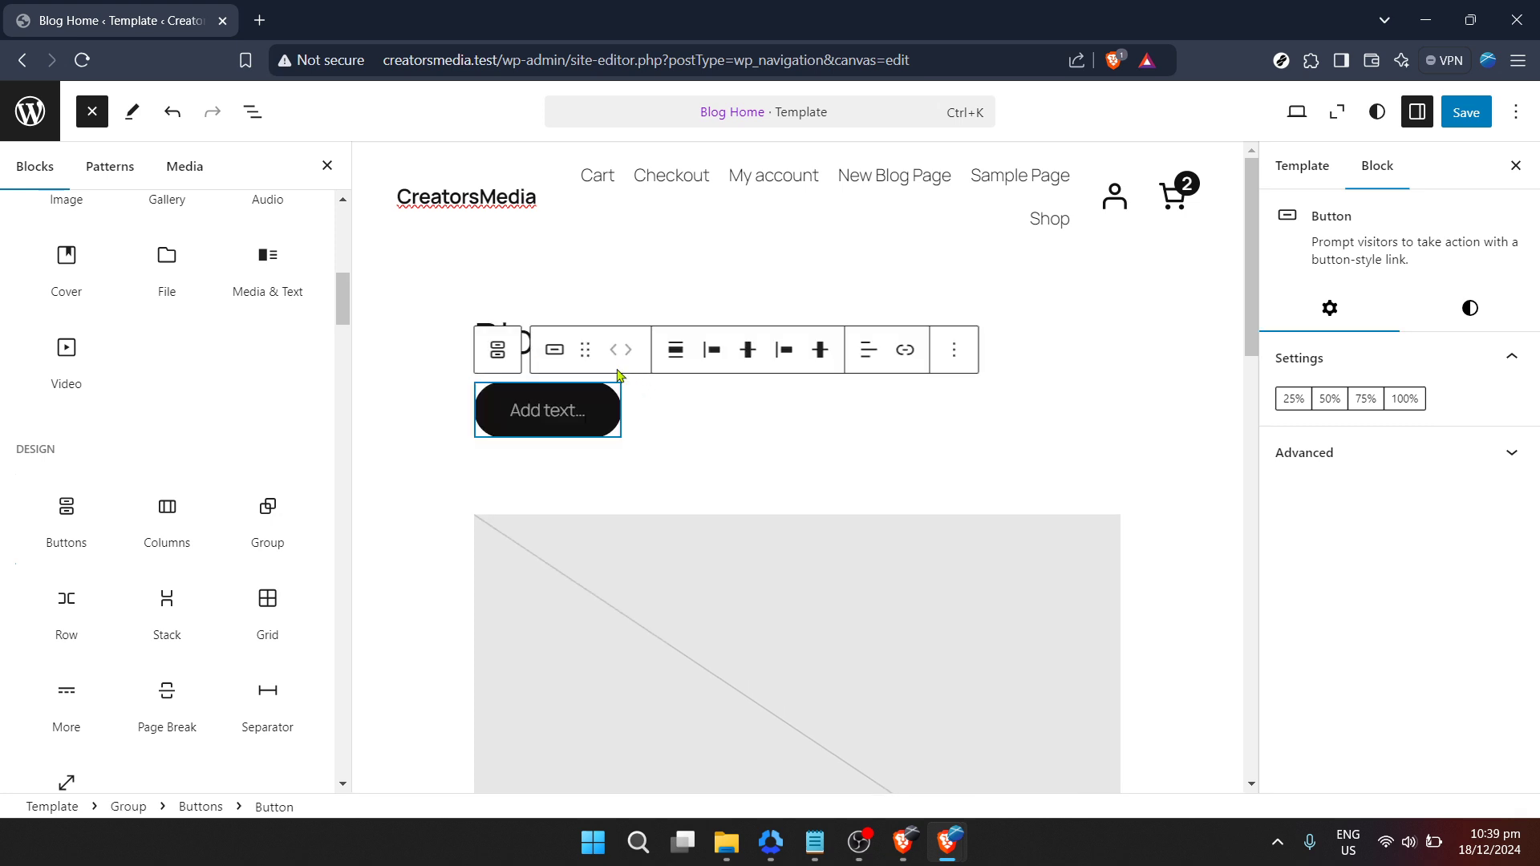
- Label the button below the Blog heading "Click Here" and deselect it
click(549, 413)
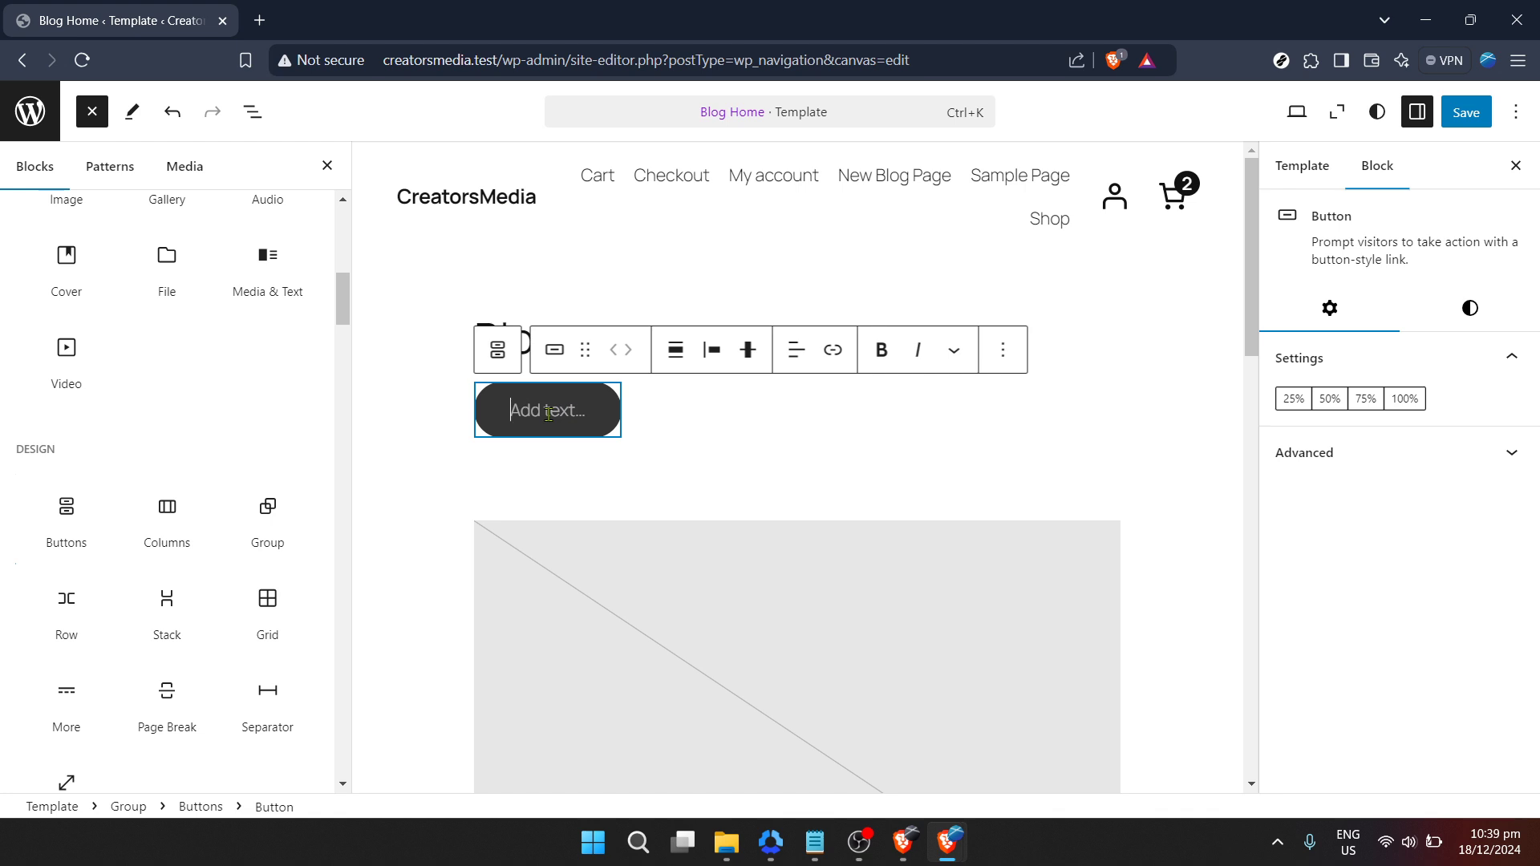
text(Cli)
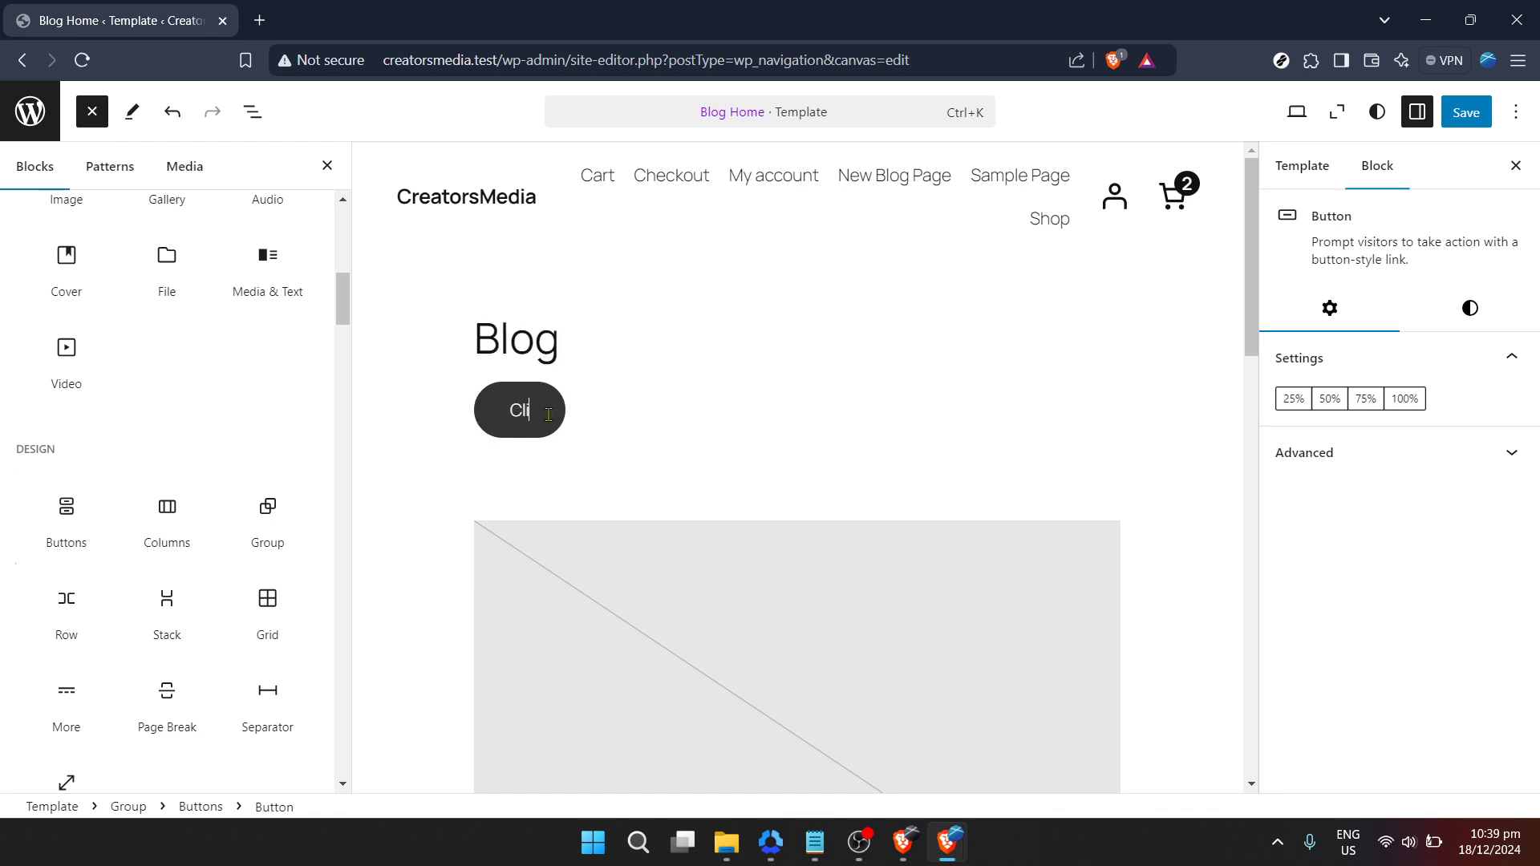
text(ck Here)
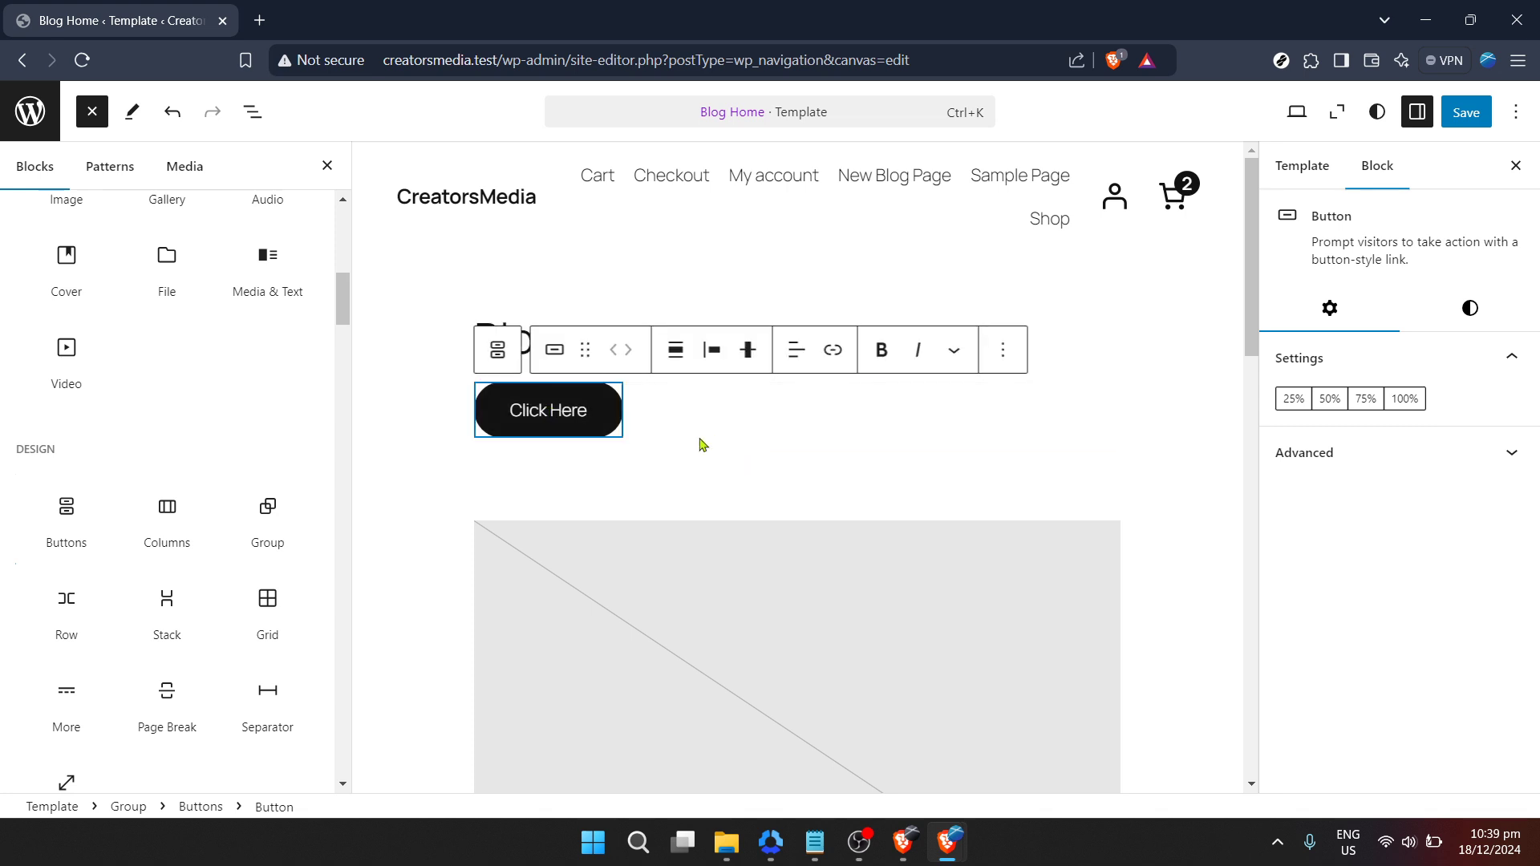
click(692, 482)
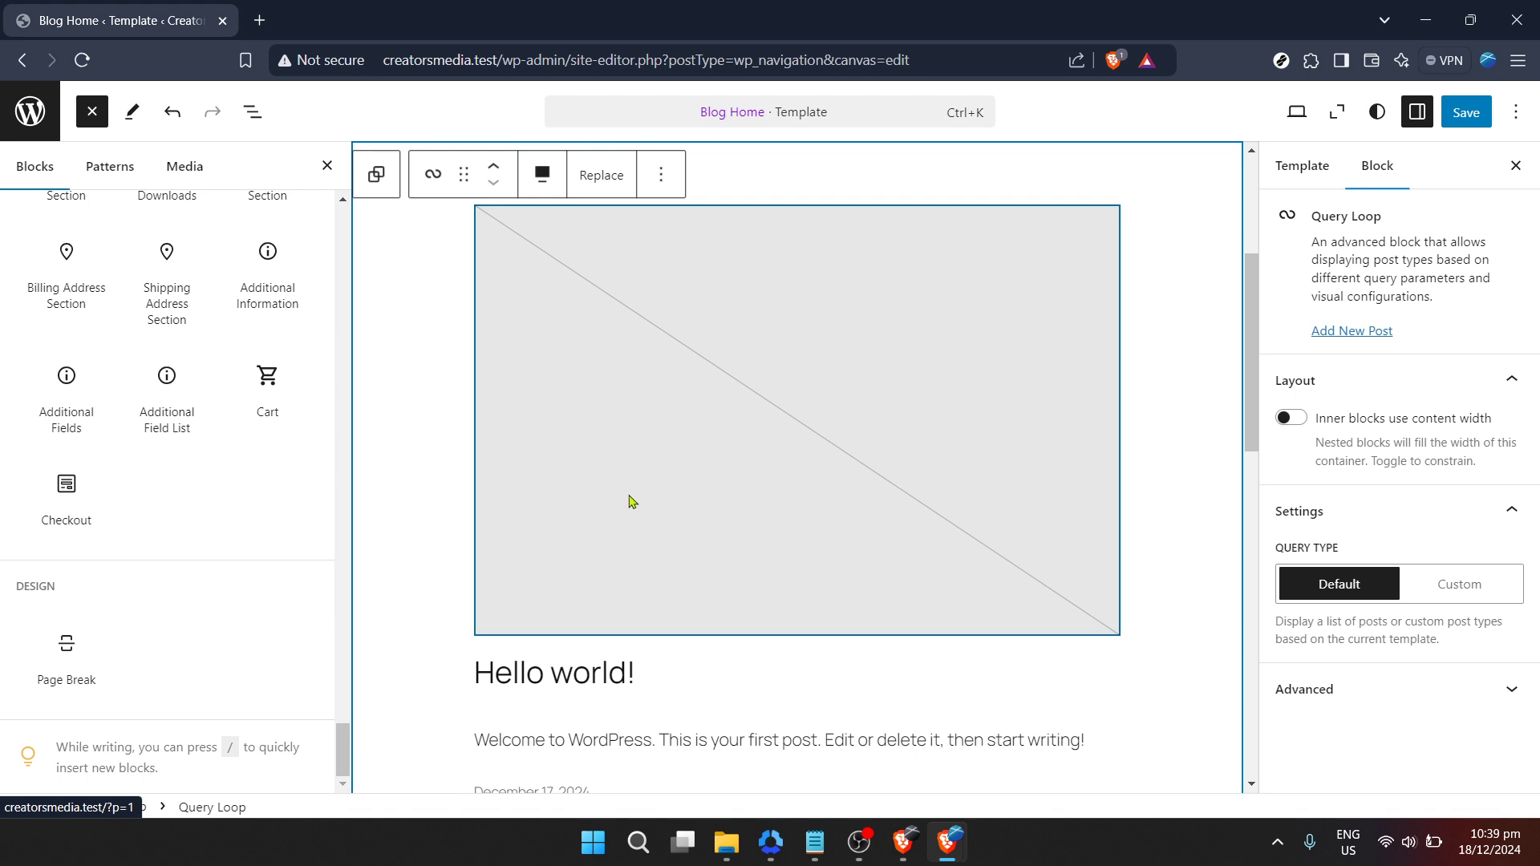
scroll(629, 502, up, 4)
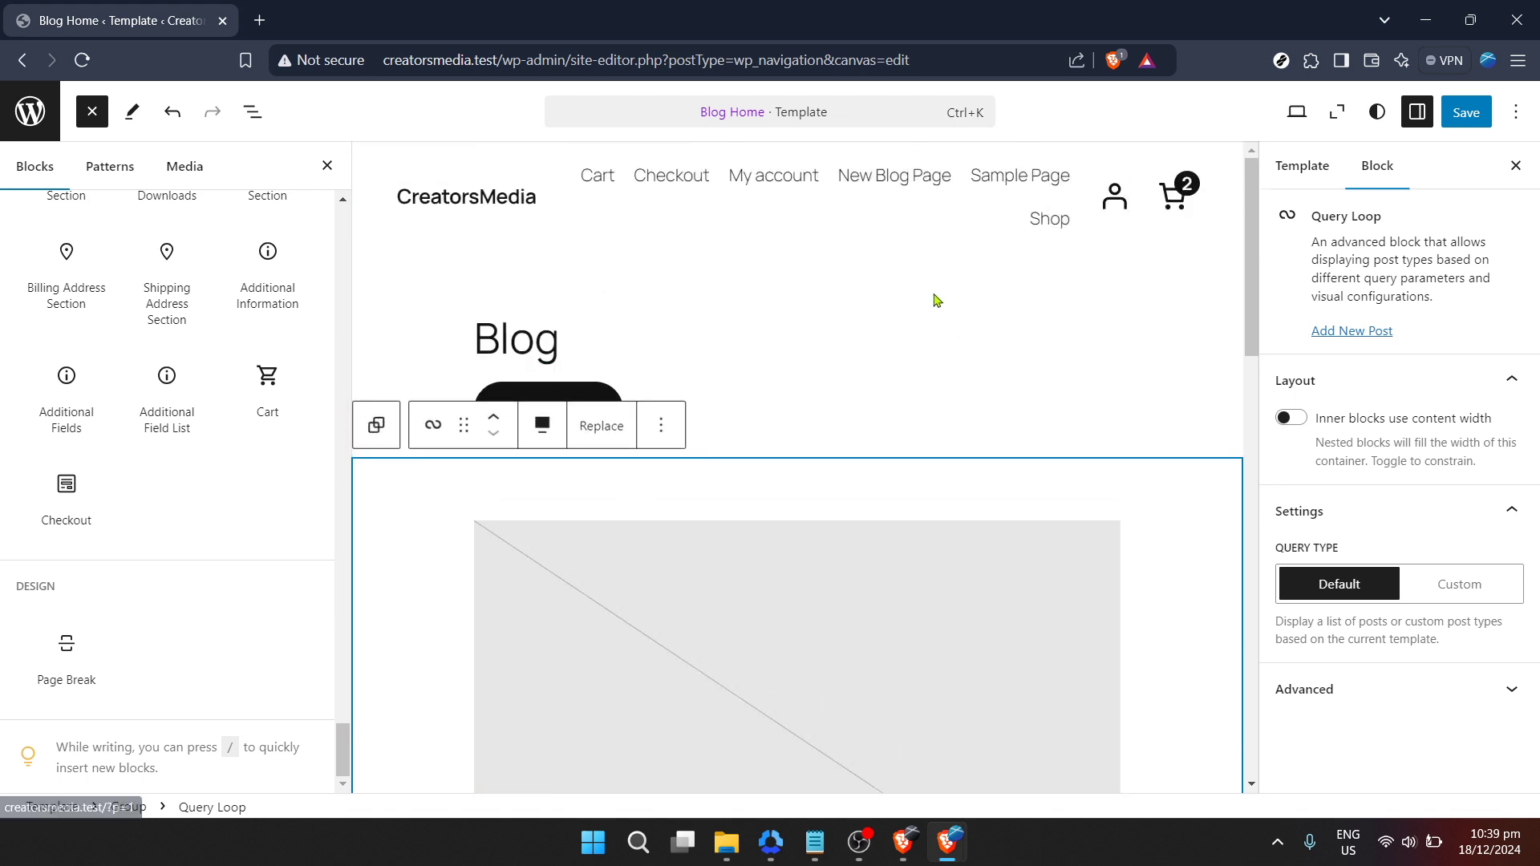
click(936, 300)
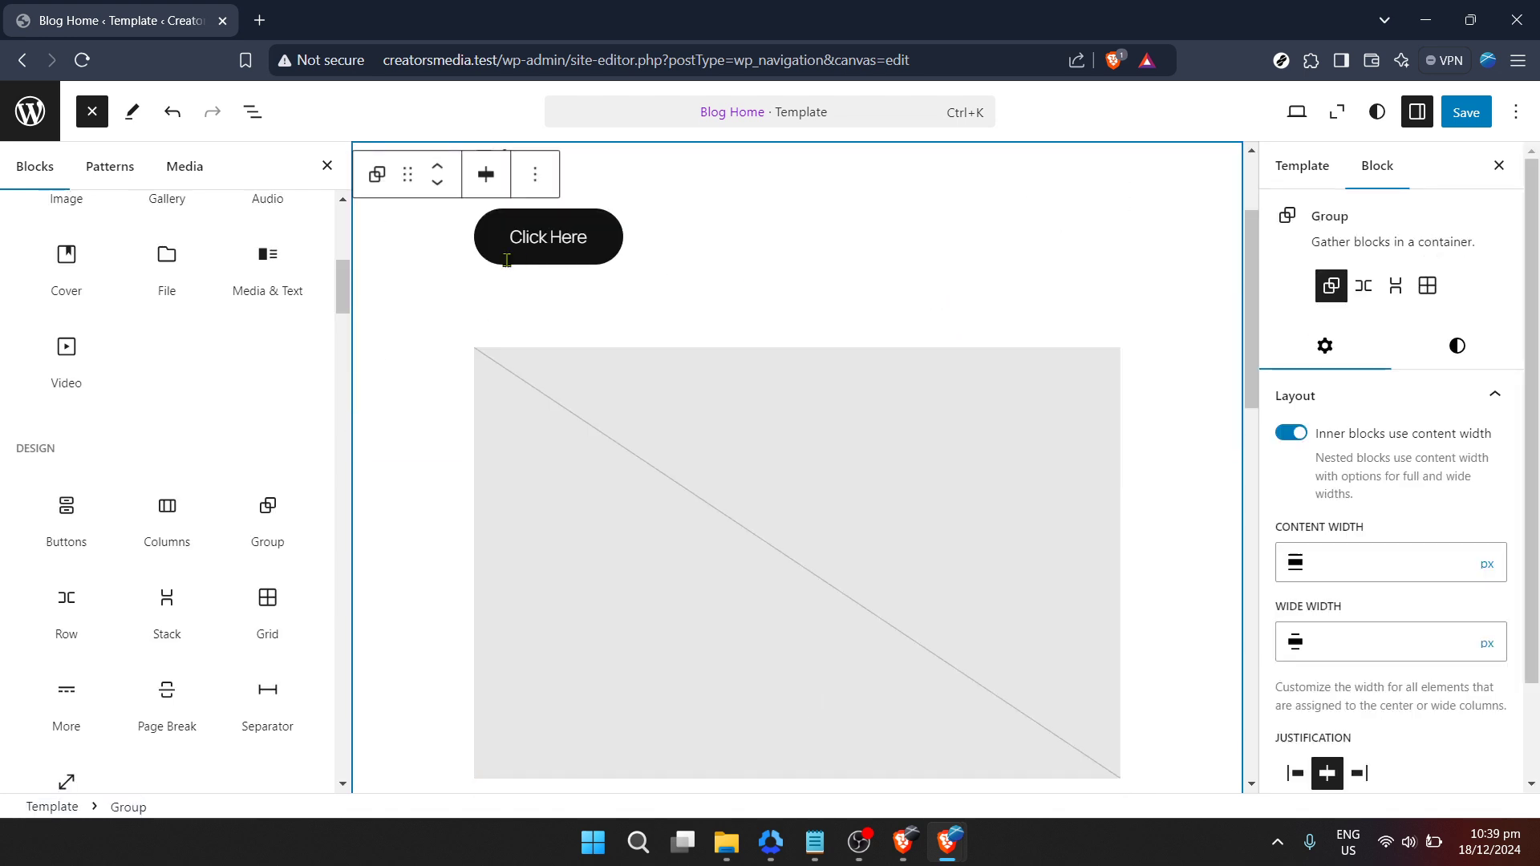
scroll(932, 526, up, 3)
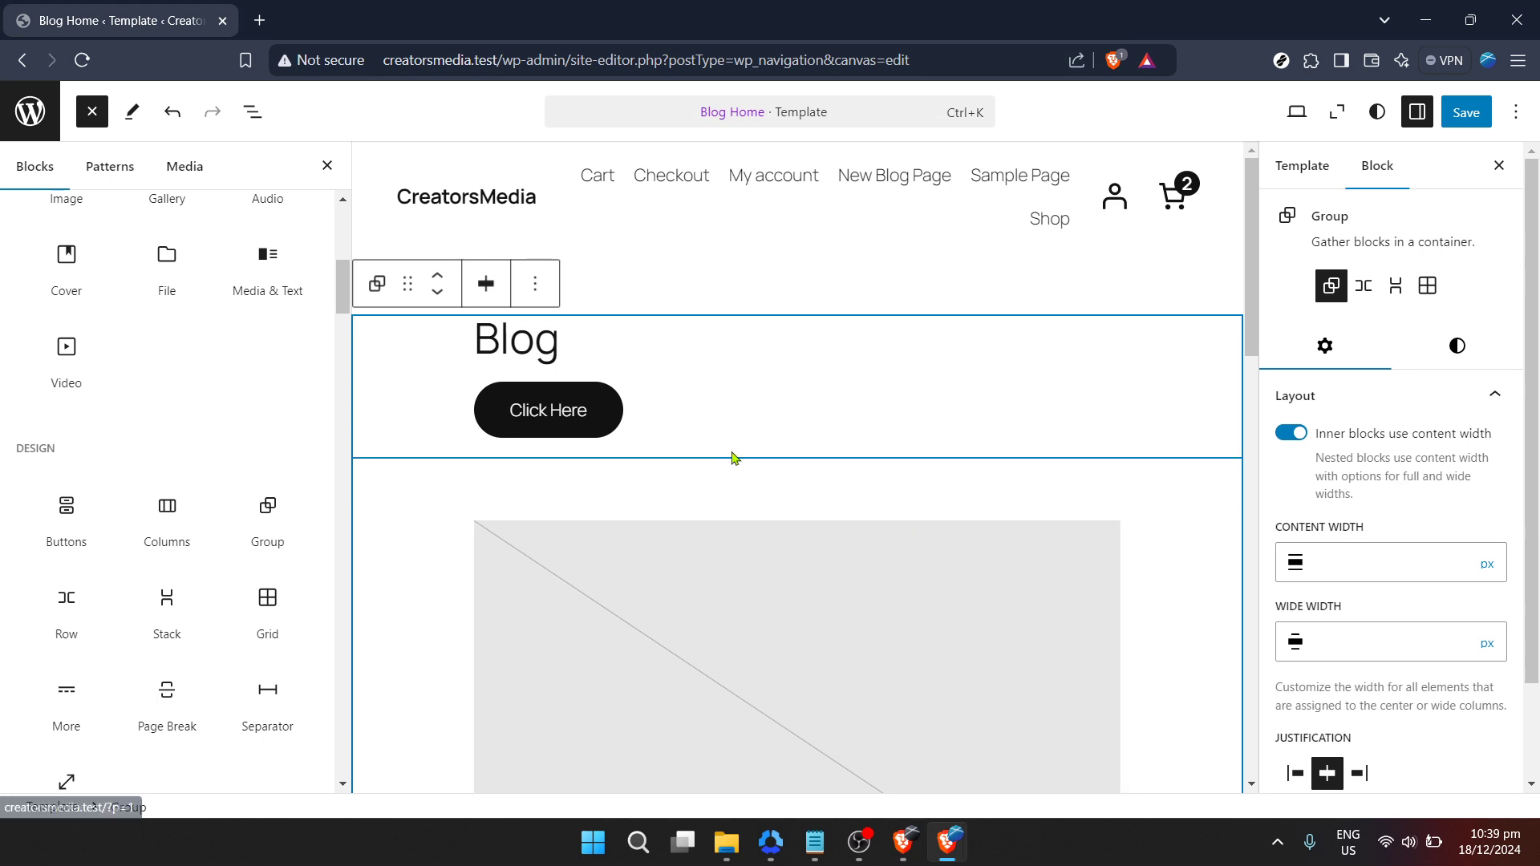
- Try widths of 50% and 75% on the Click Here button, and finish with 100%
click(588, 411)
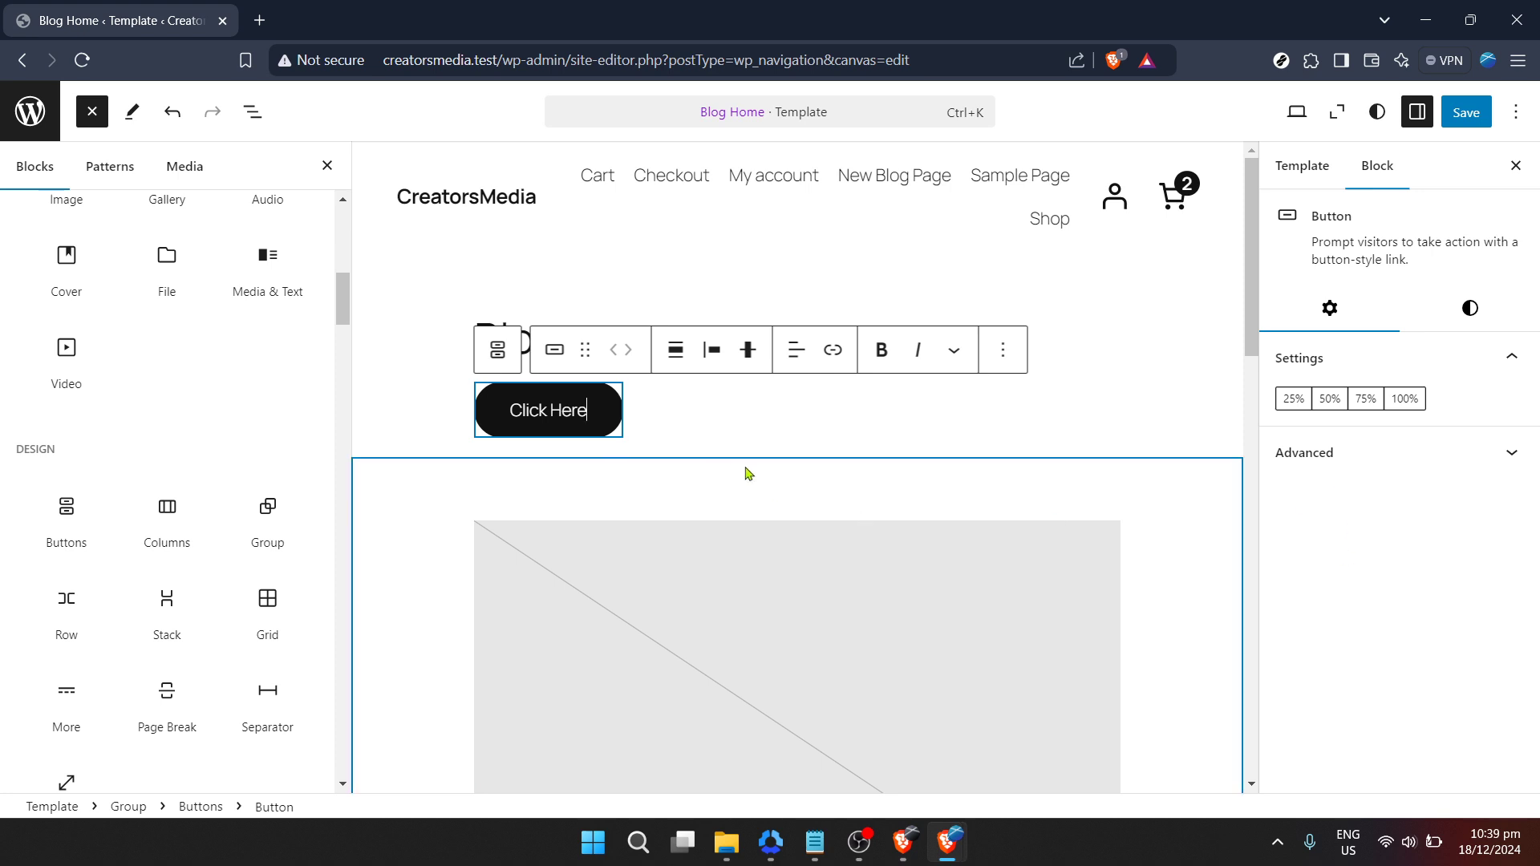
click(1329, 398)
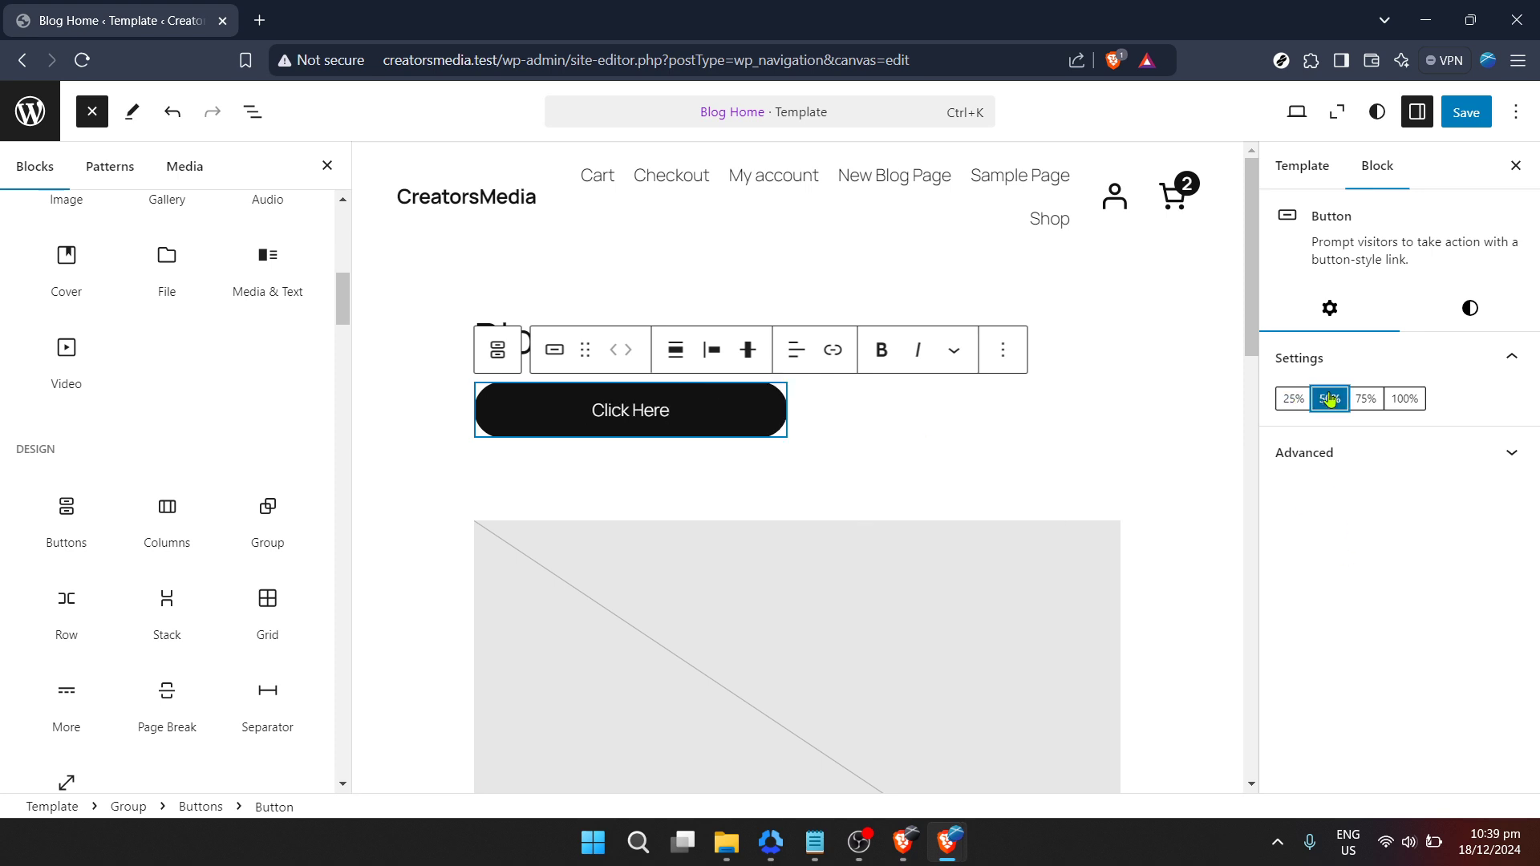
click(1365, 399)
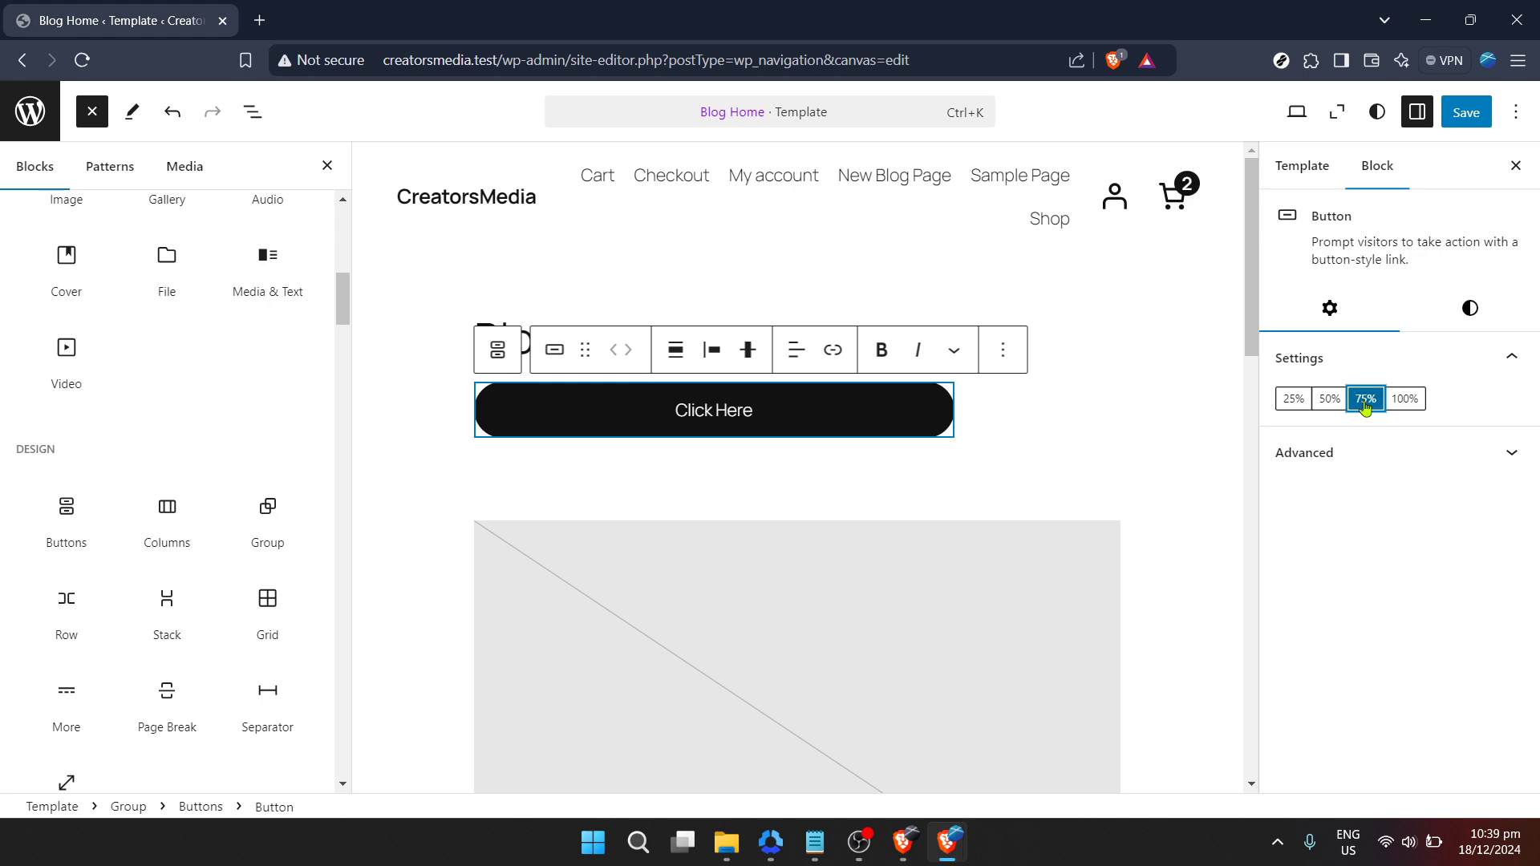
click(1403, 401)
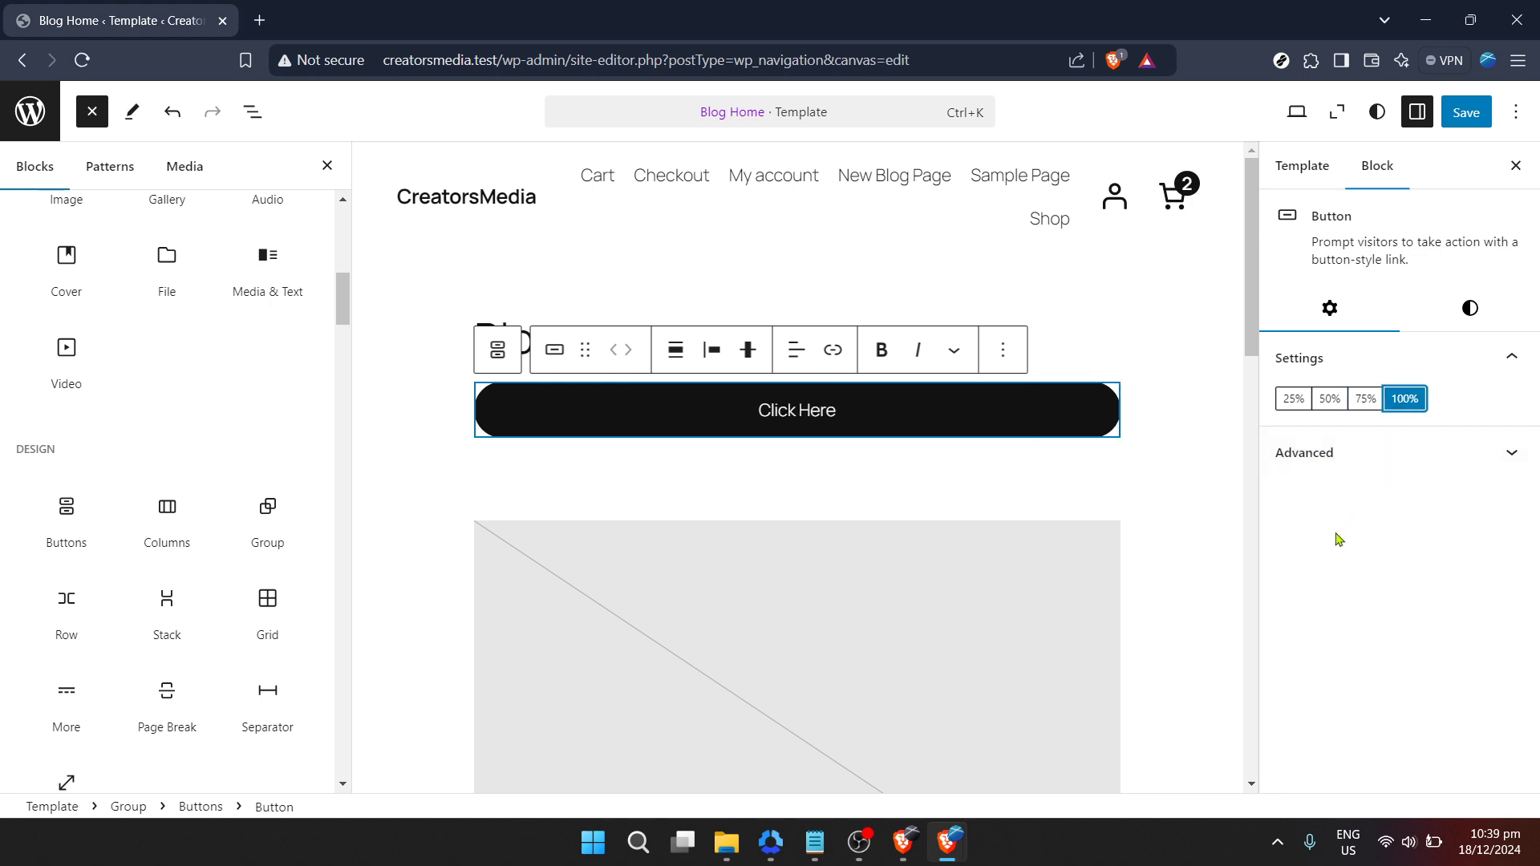
click(1106, 528)
click(1179, 485)
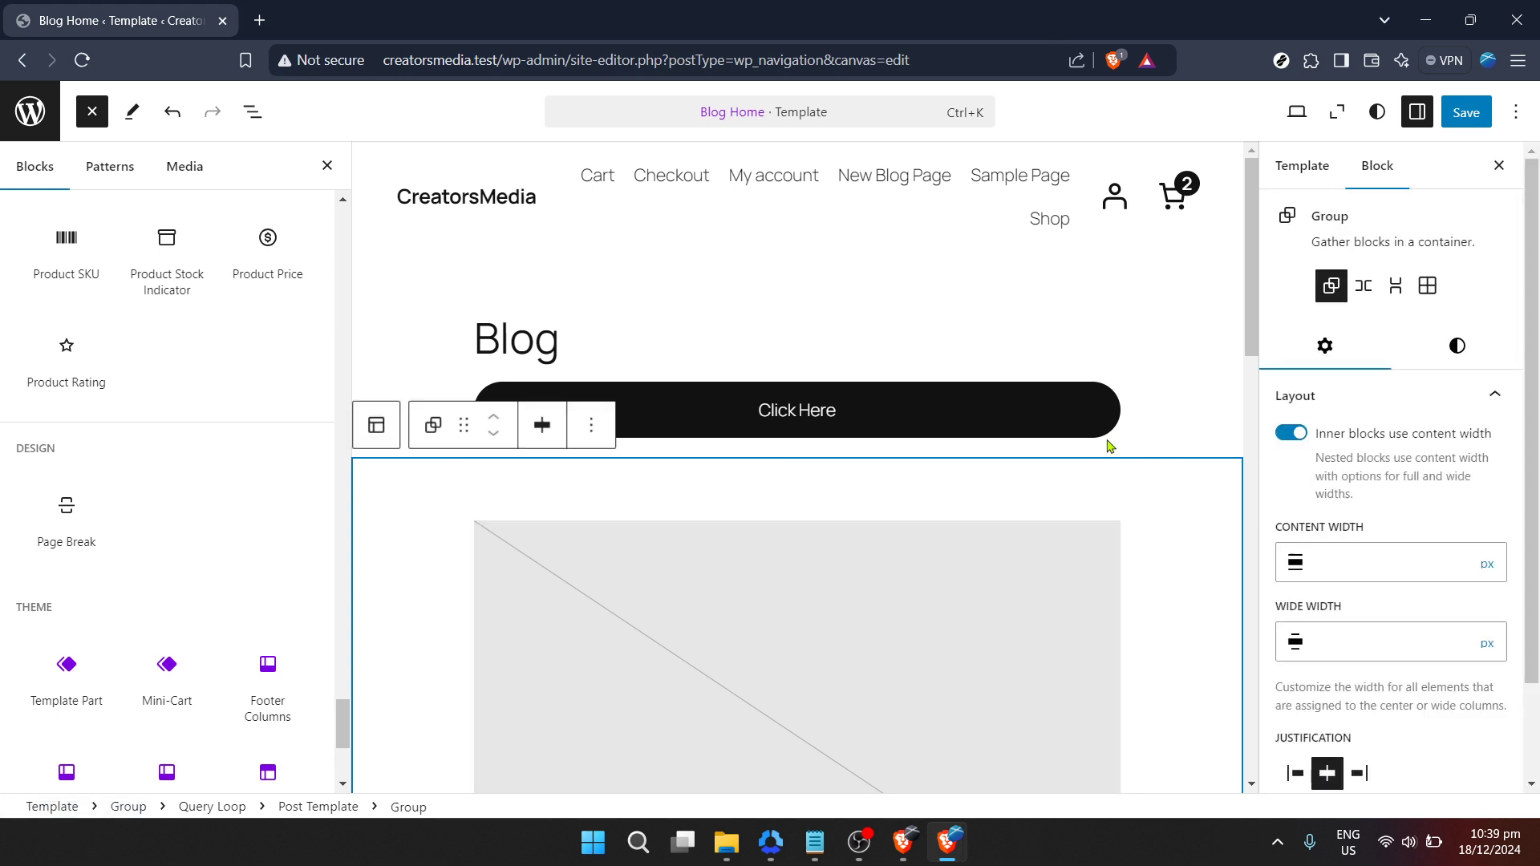
click(1017, 408)
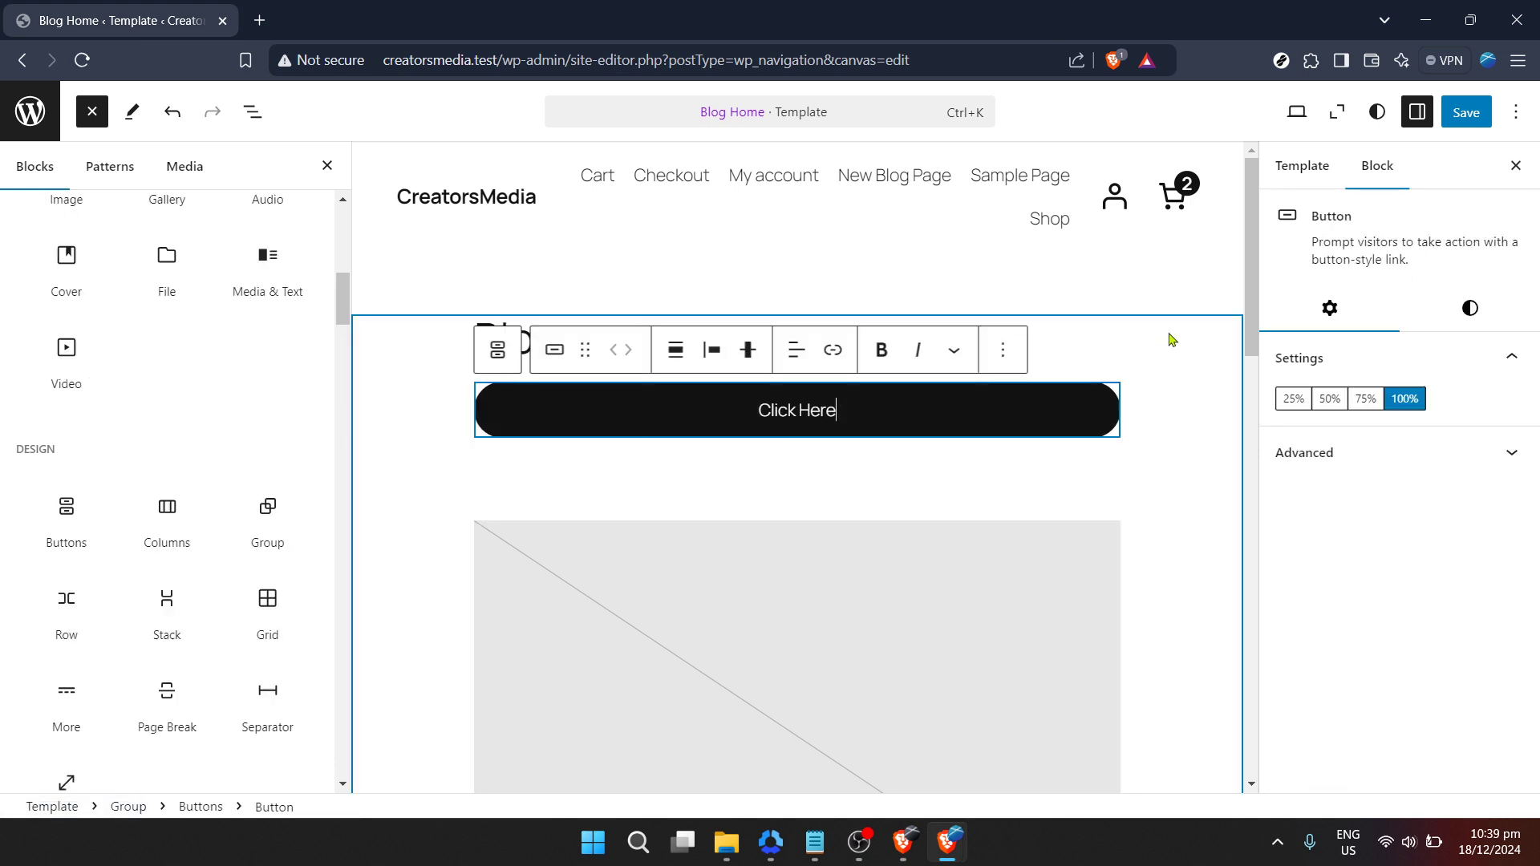
click(1171, 339)
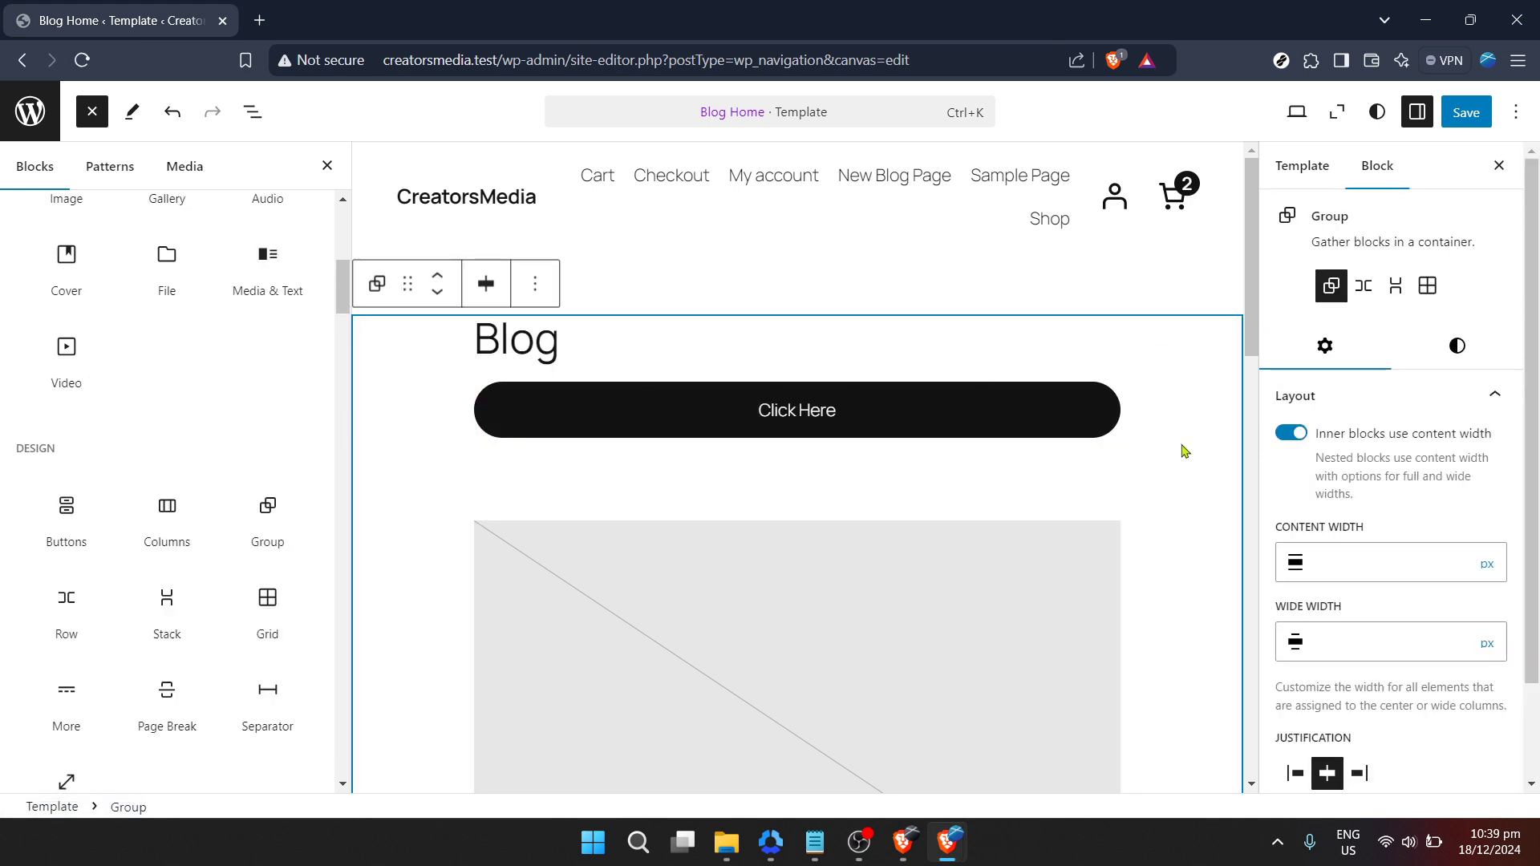
mouse_move(1182, 451)
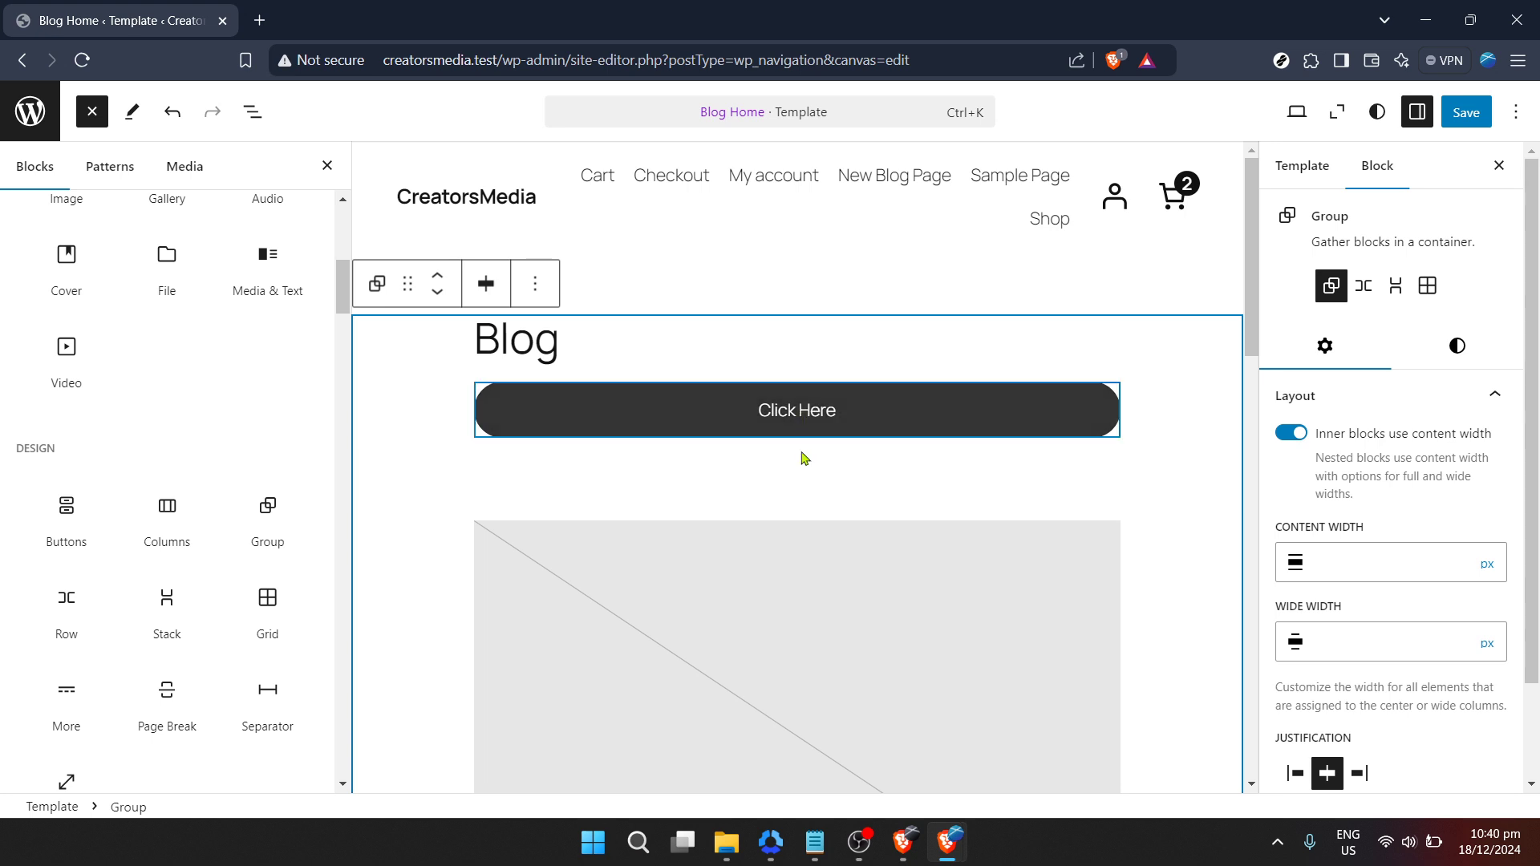
click(801, 441)
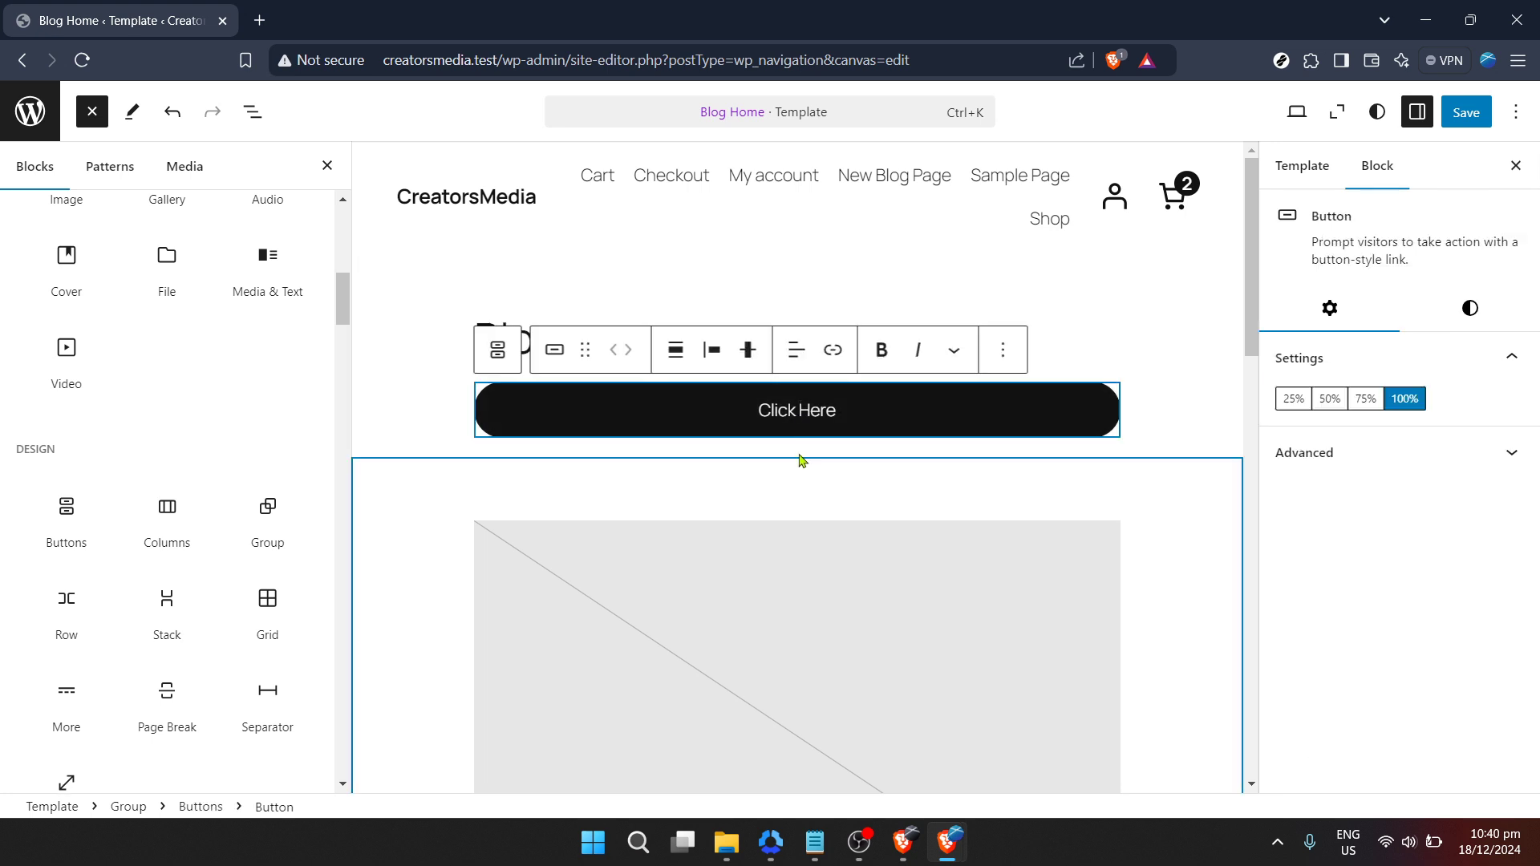
click(802, 450)
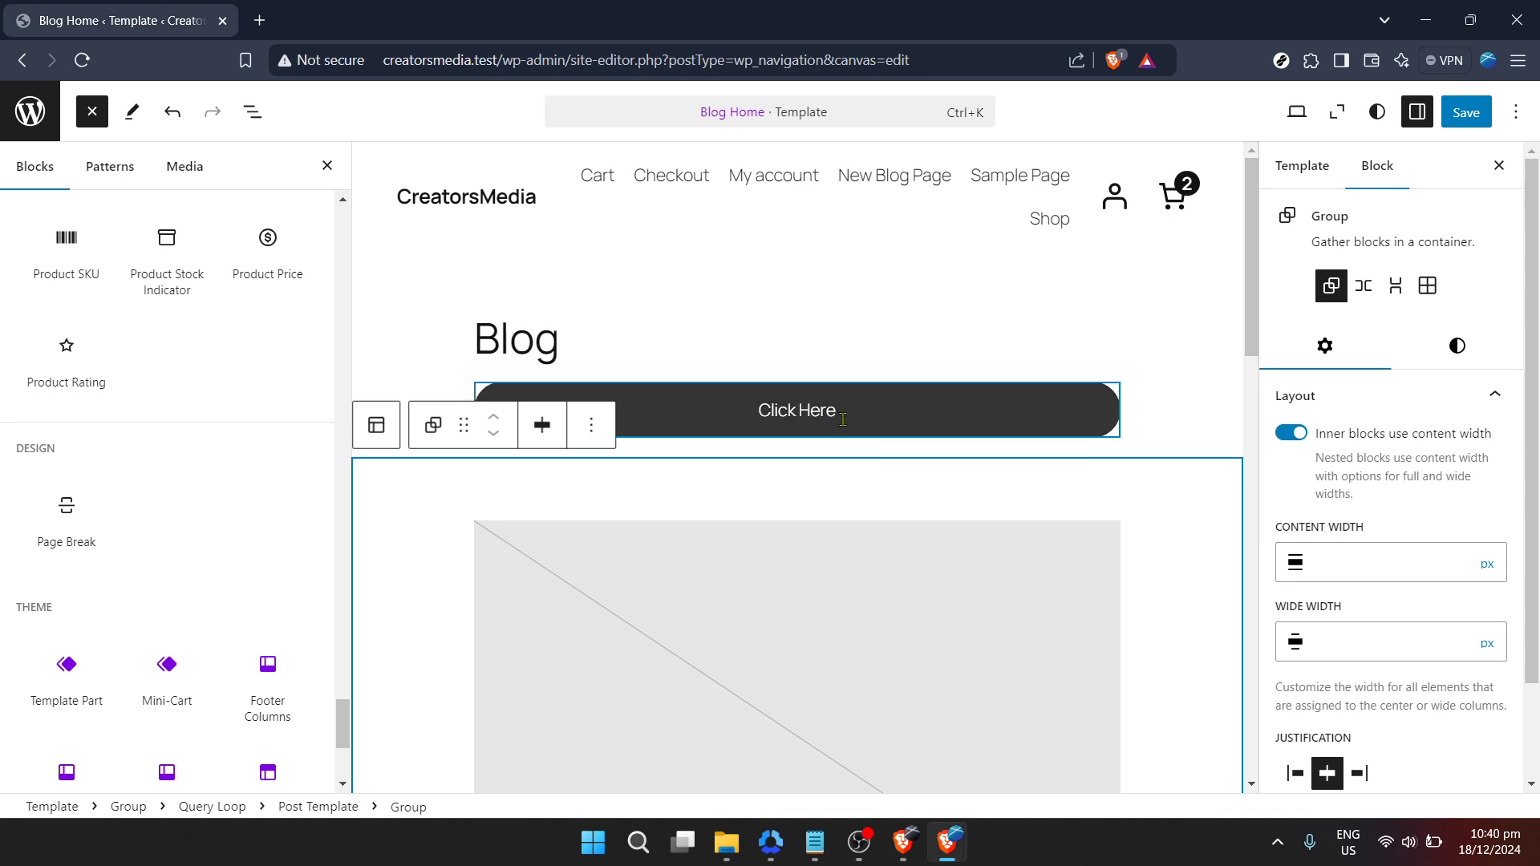
click(842, 418)
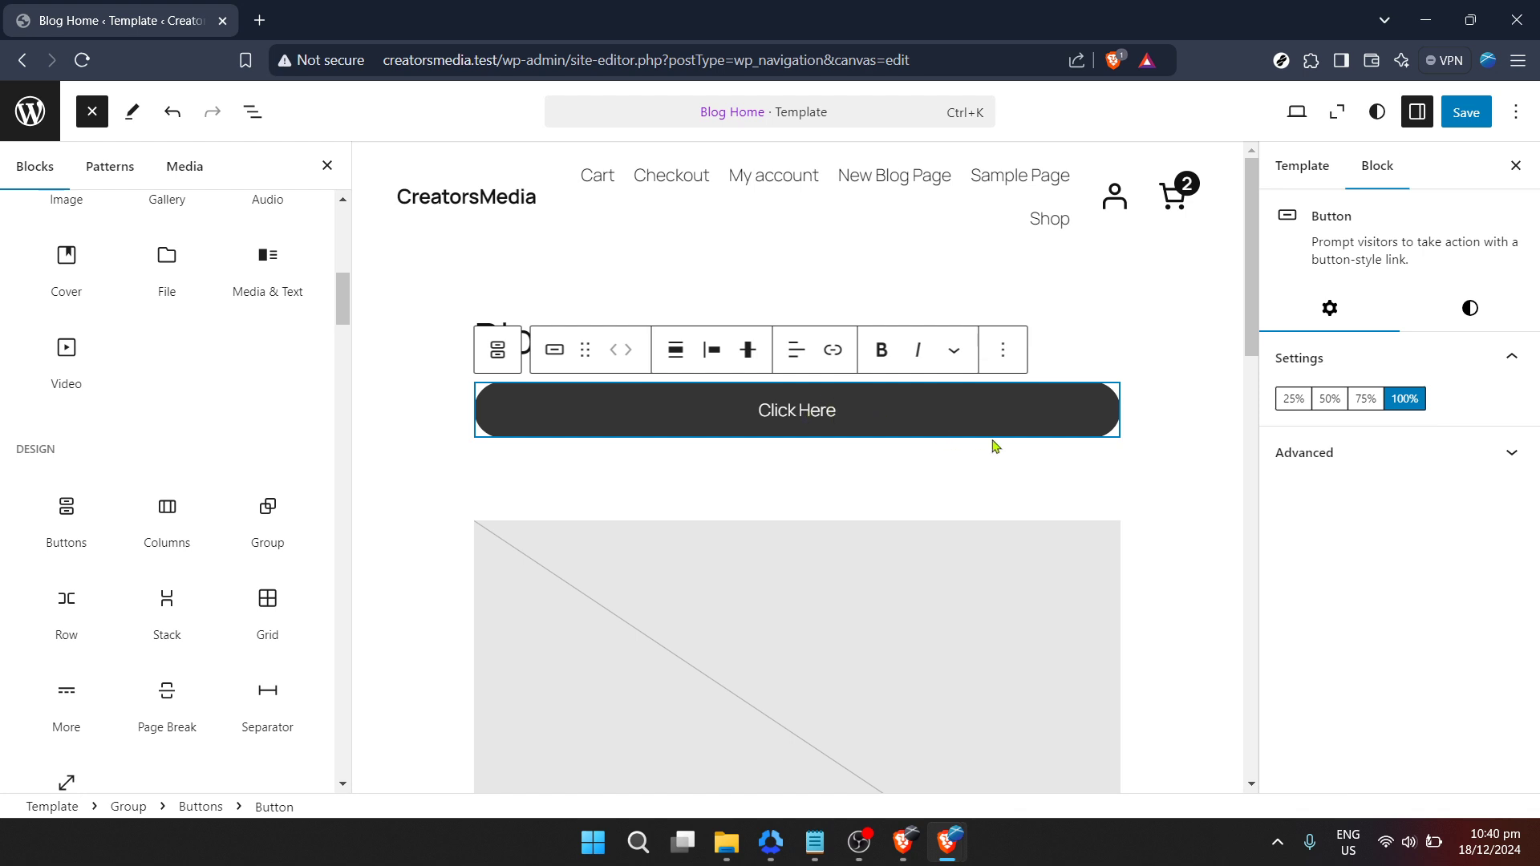
- Make the "Click Here" label of the button below the Blog heading bold
click(1193, 360)
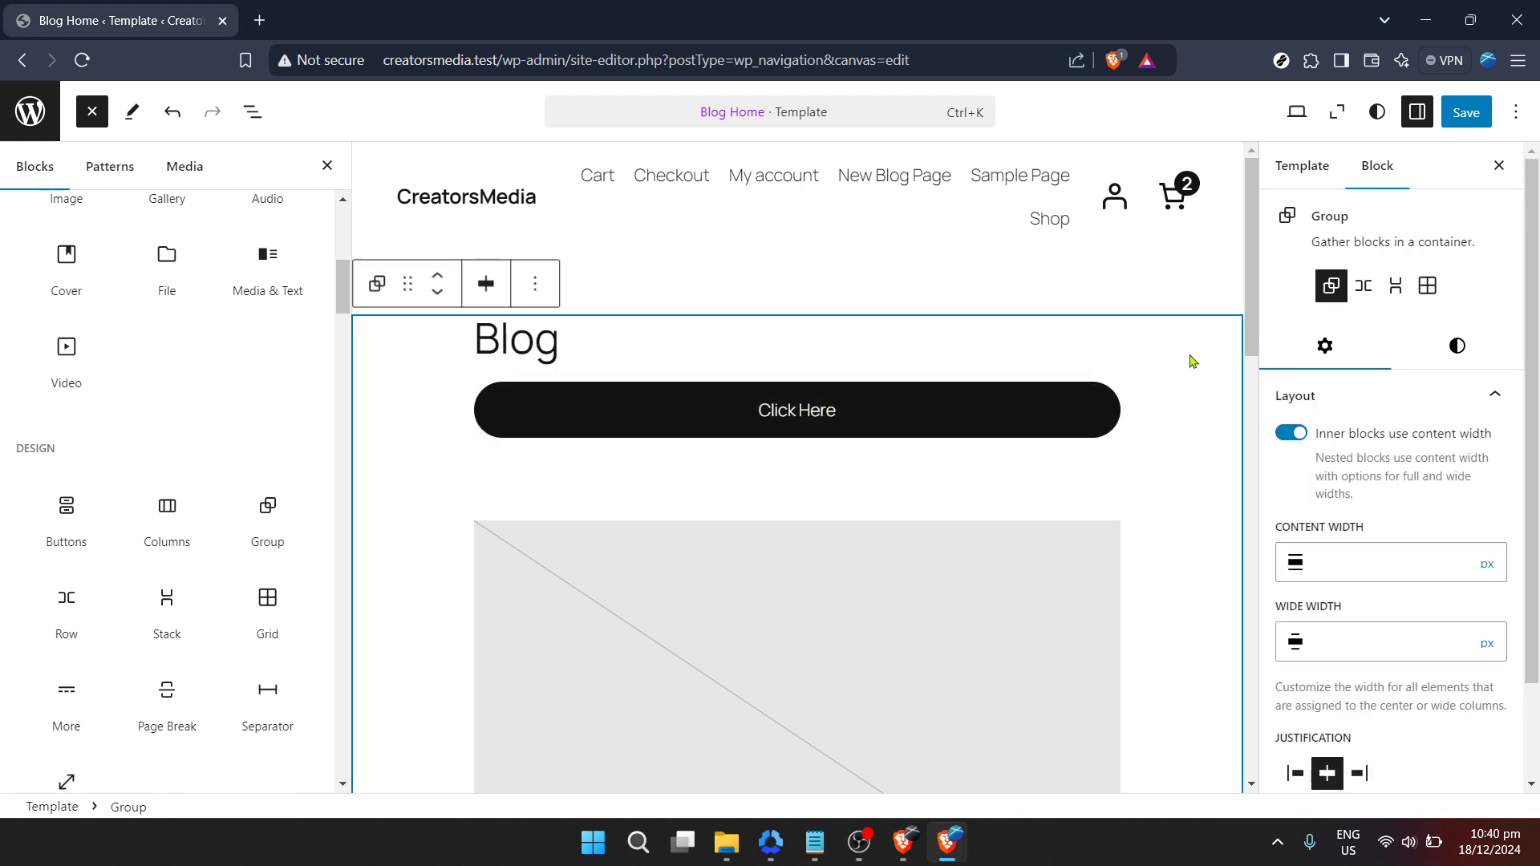
click(949, 401)
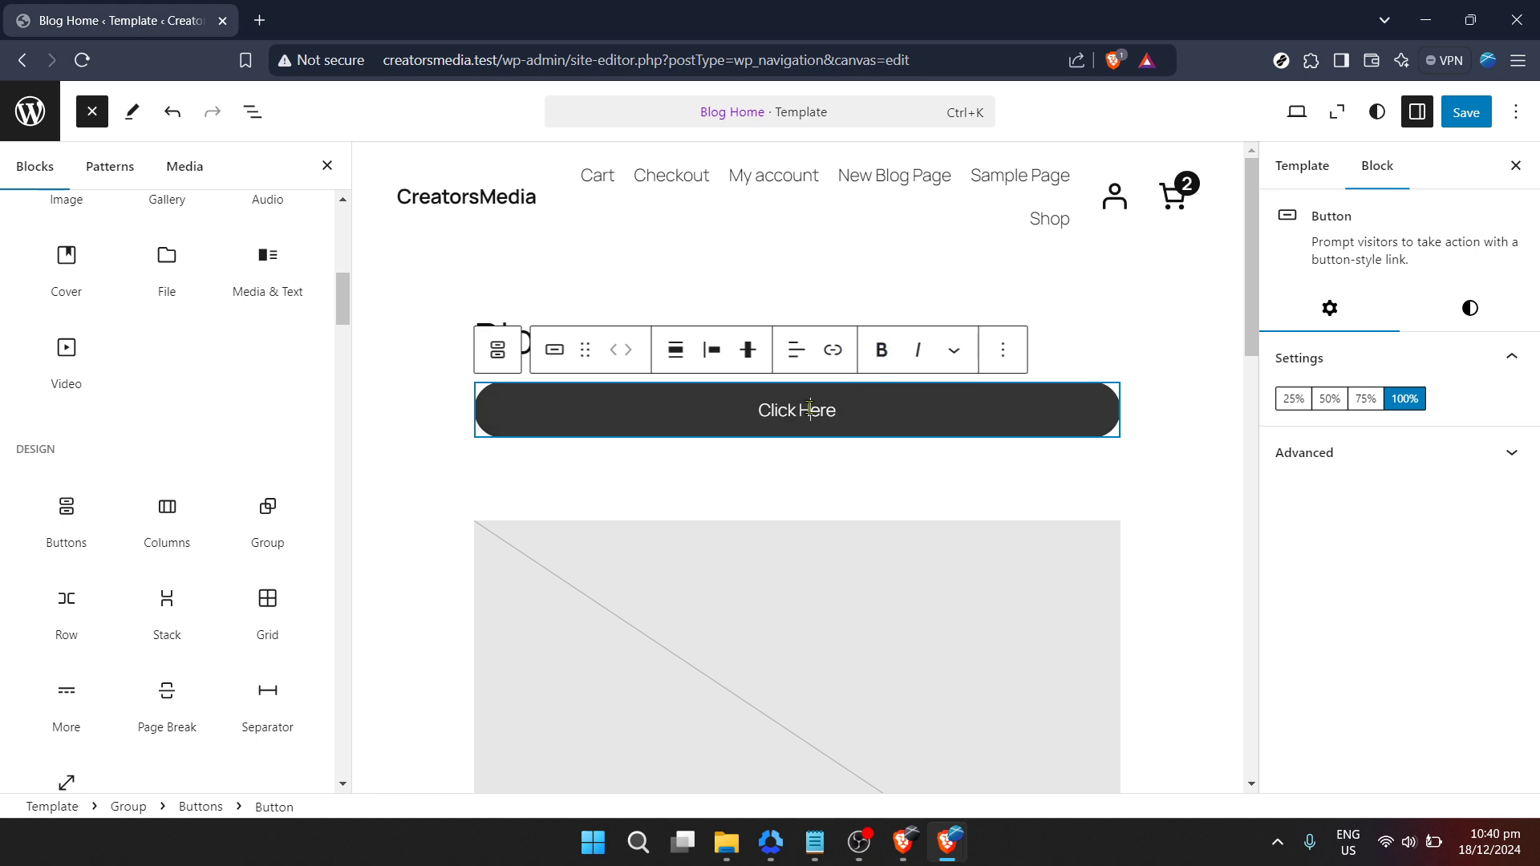
click(882, 349)
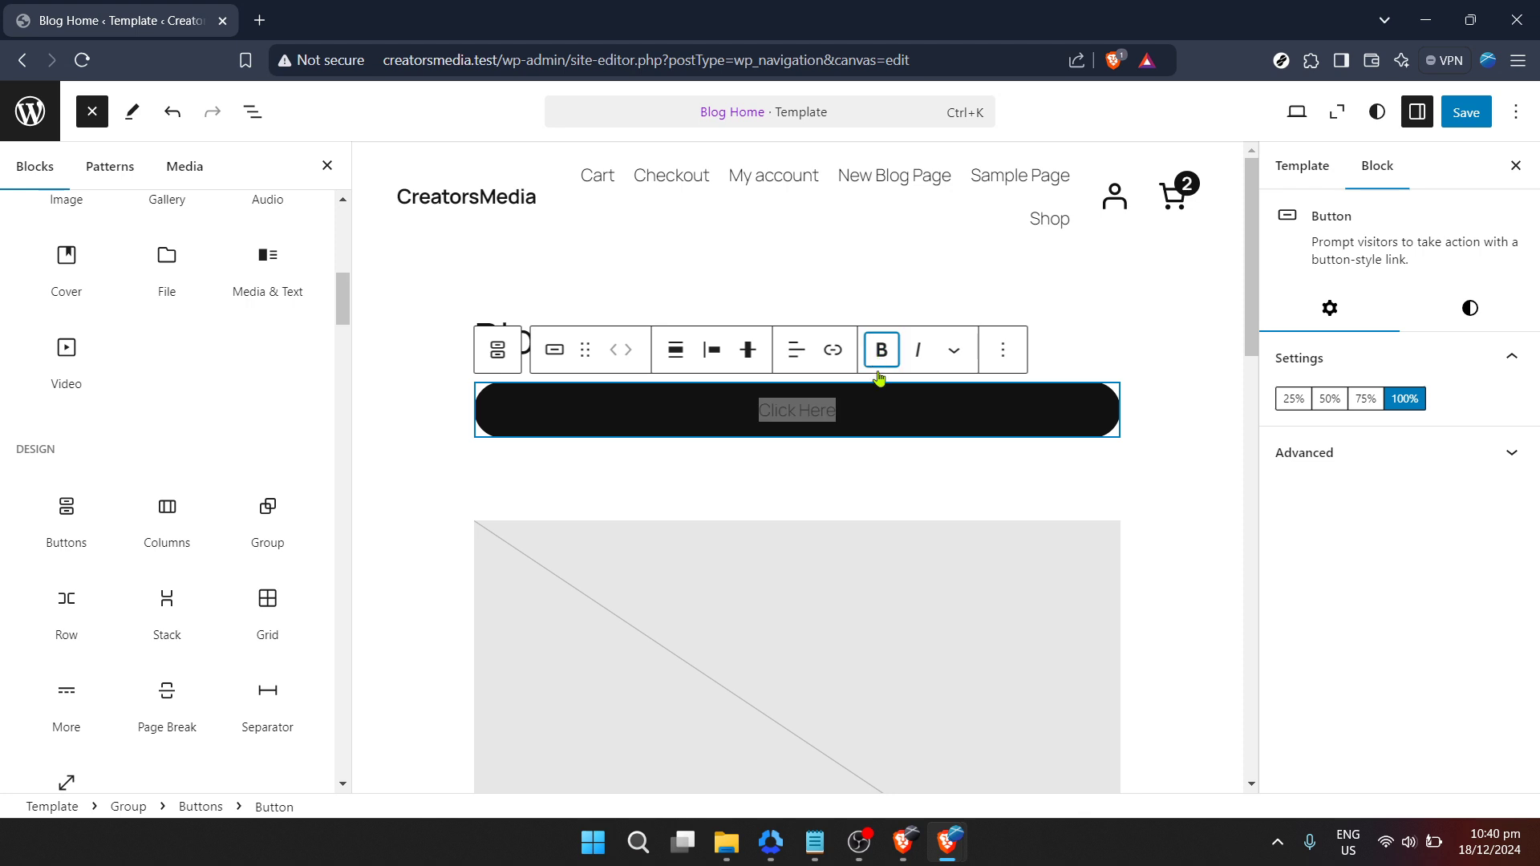
click(883, 414)
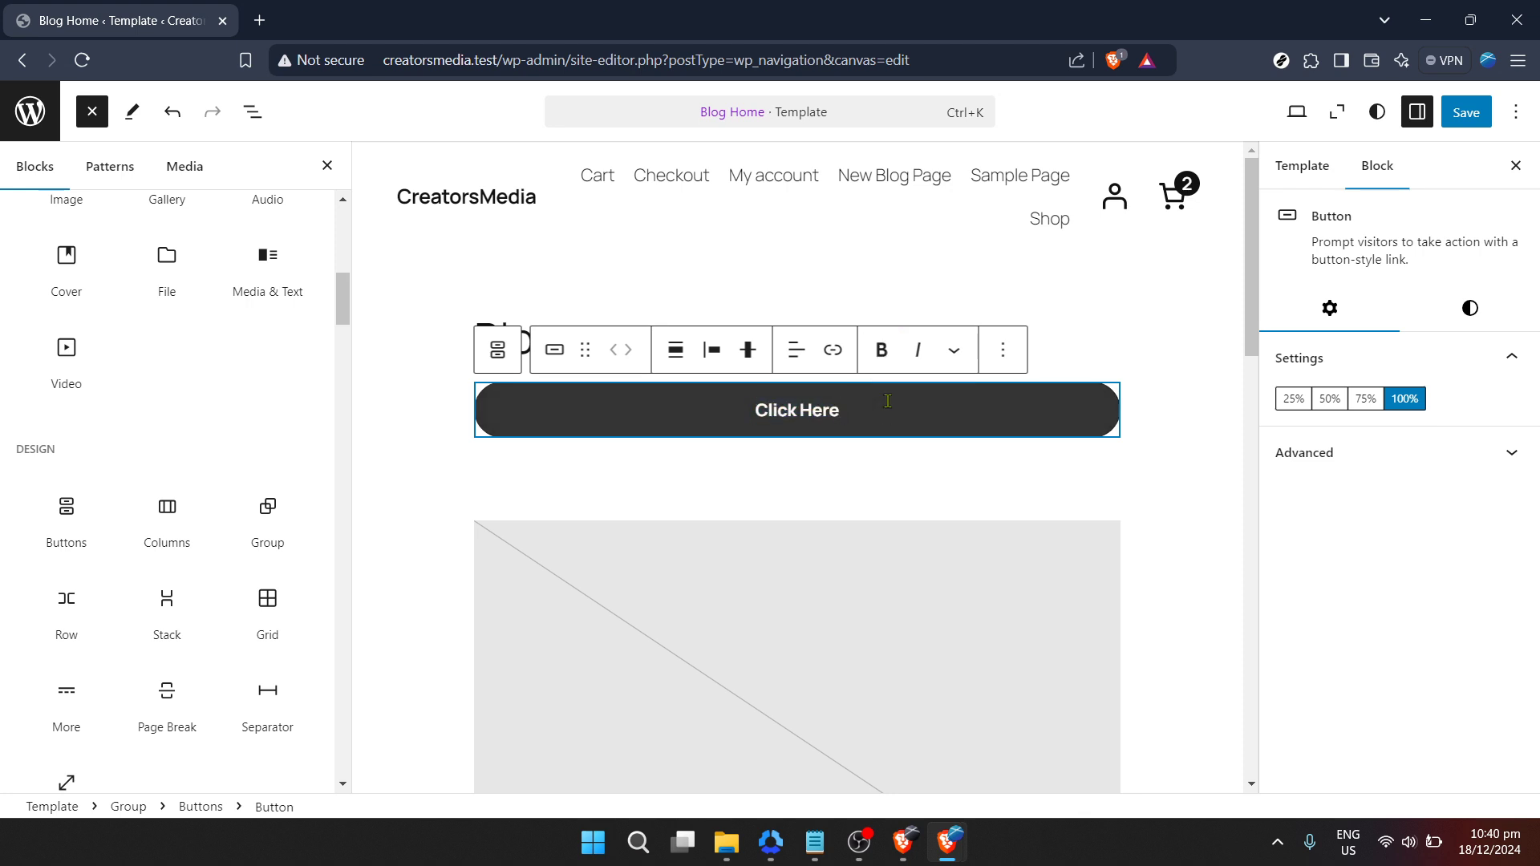
- Try italic formatting on the Click Here button, switch it off again, and hide the block settings
click(911, 353)
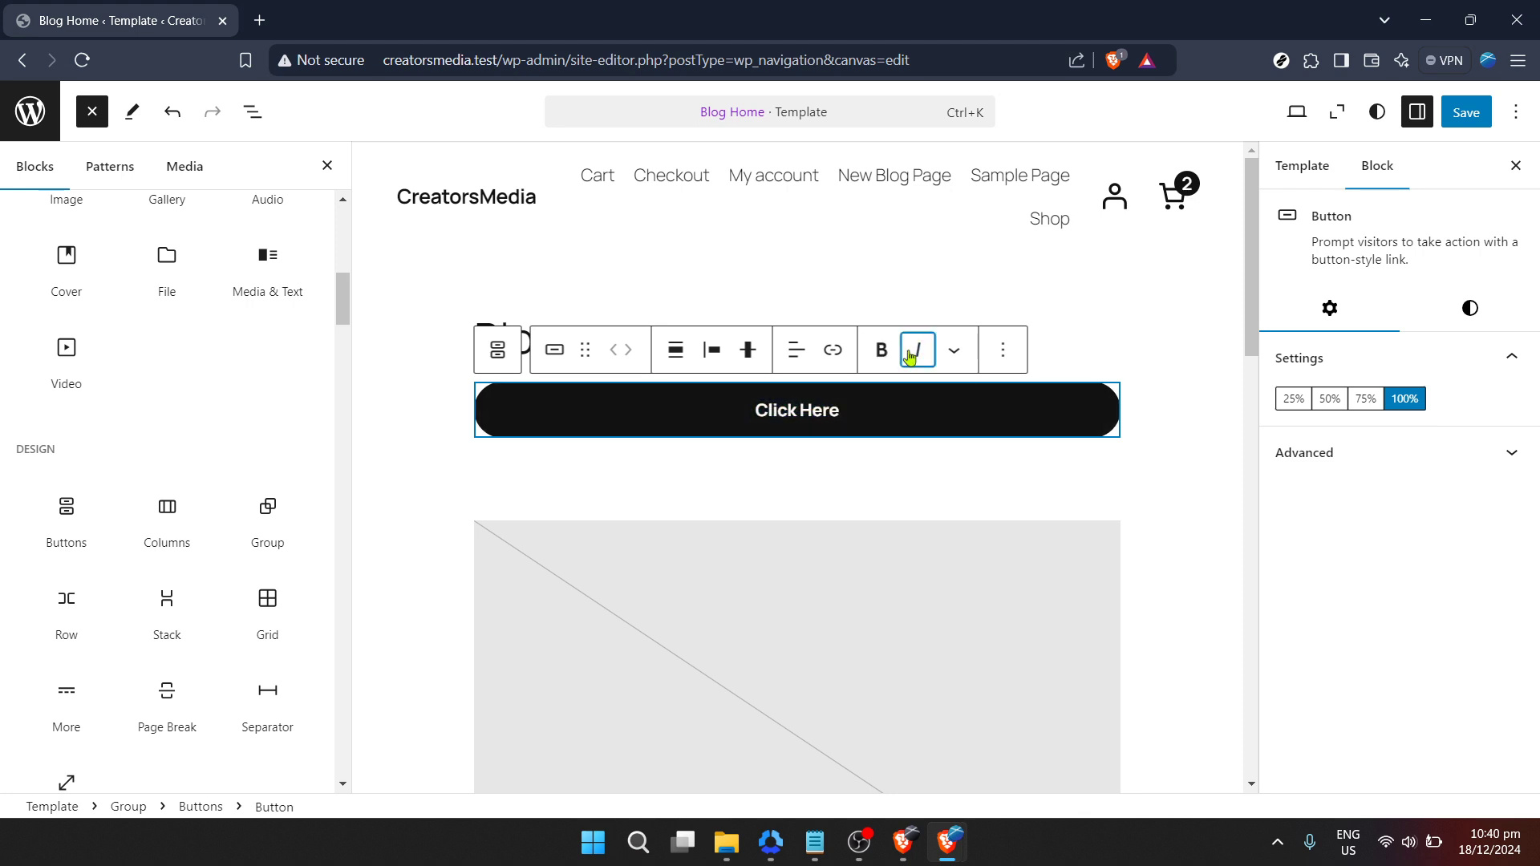
click(910, 355)
click(1515, 166)
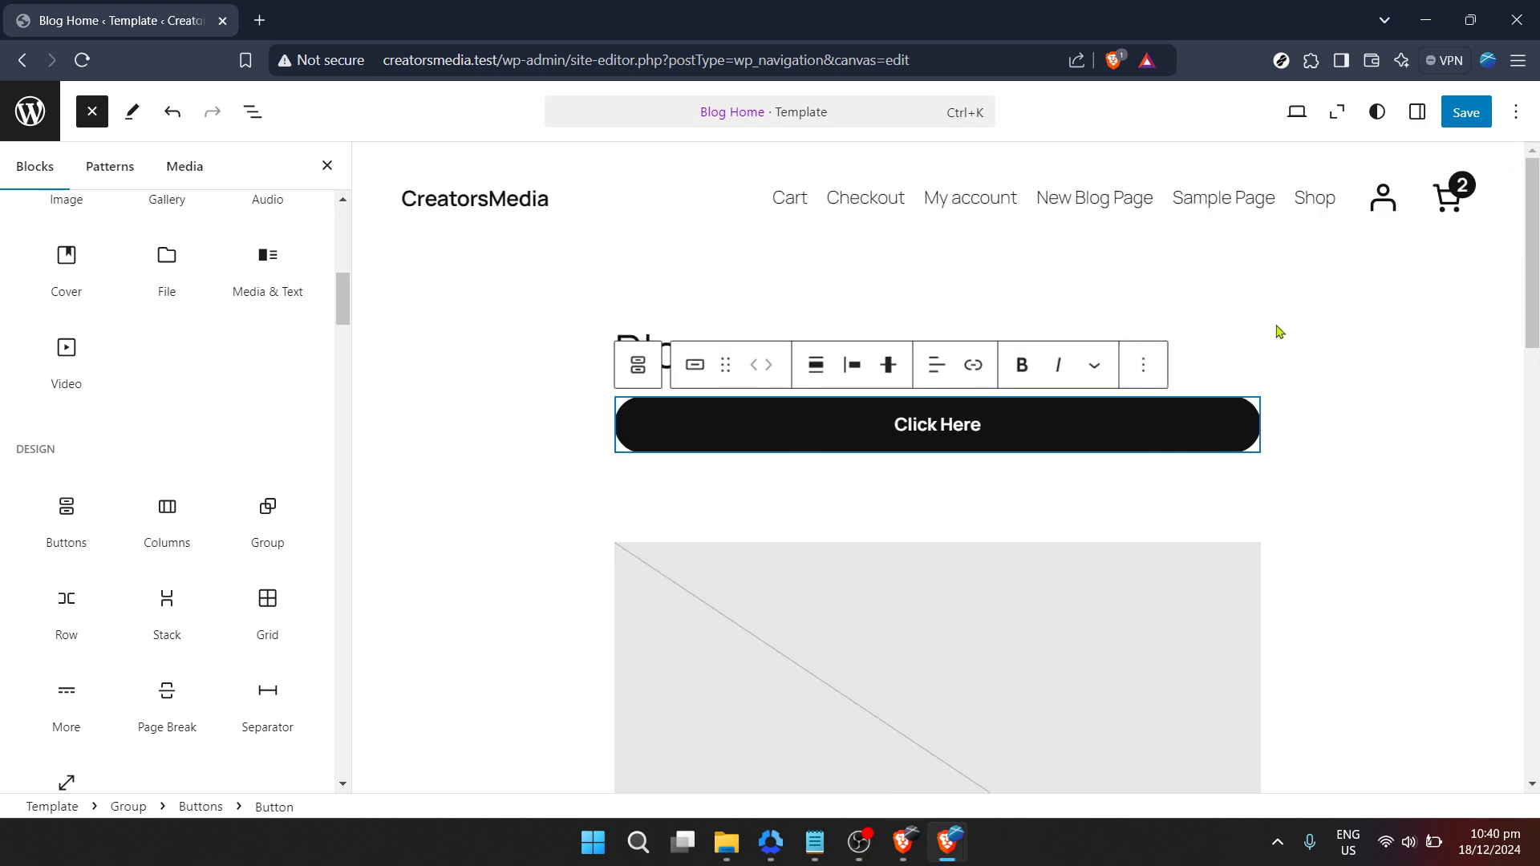